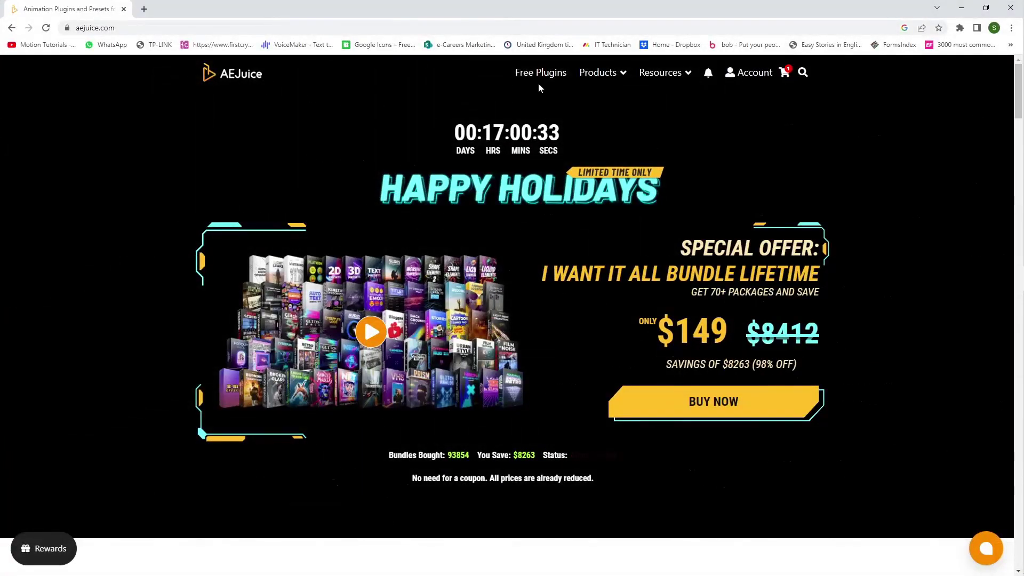
Step: Open the AEJuice Free Plugins page and scroll down through the free packs
click(550, 78)
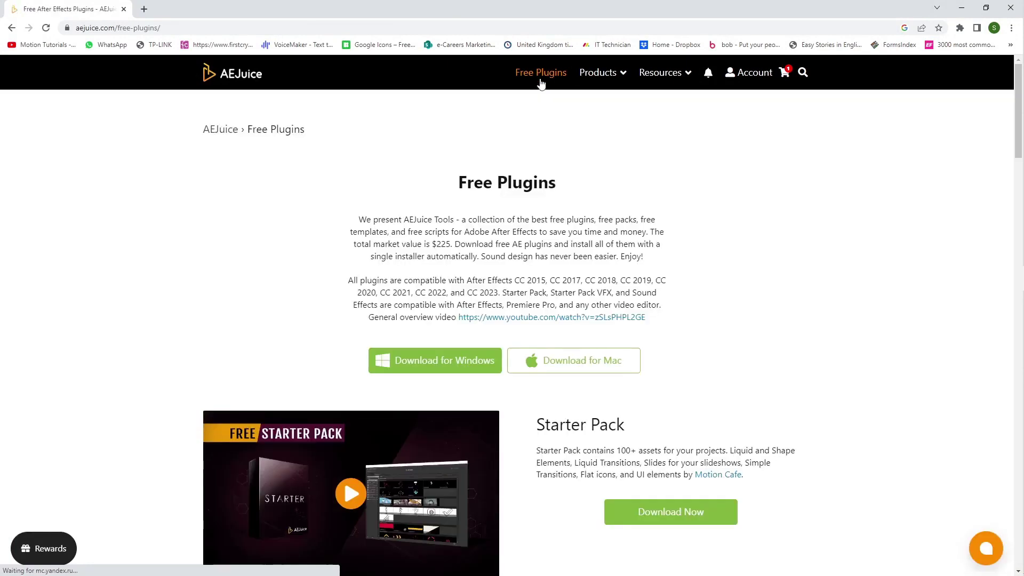
scroll(528, 422, down, 1)
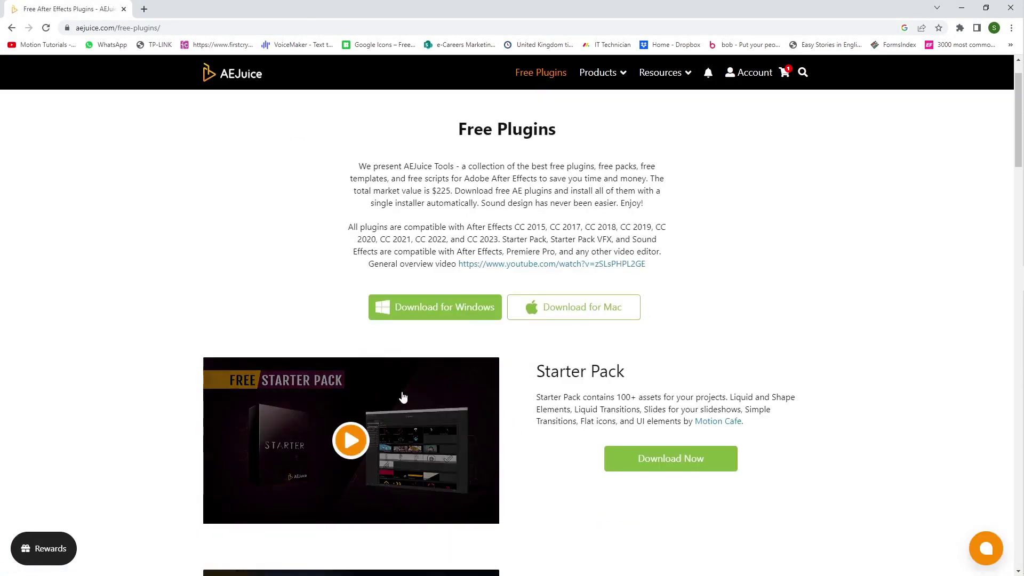
drag(572, 371, 627, 372)
scroll(638, 379, down, 4)
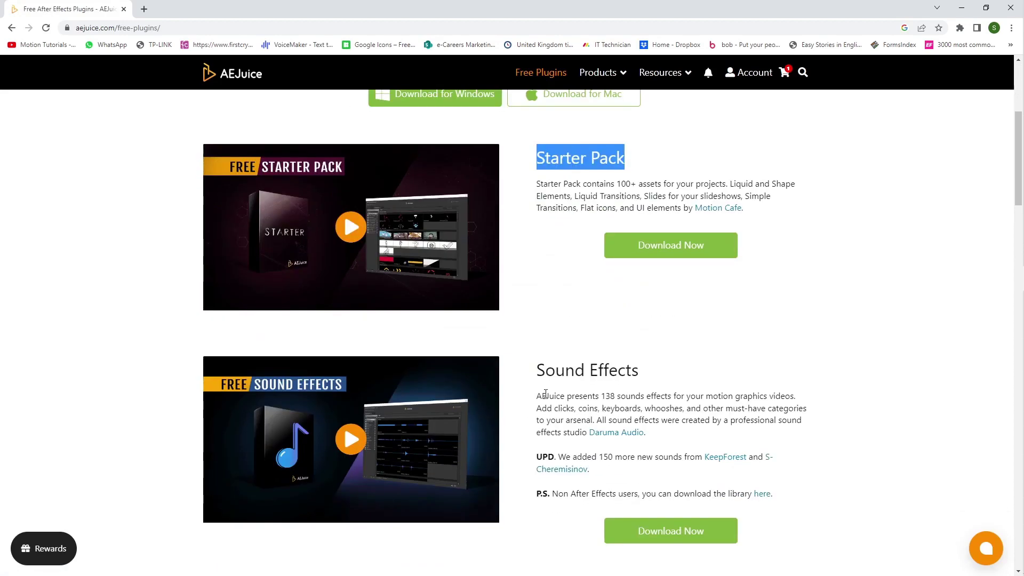
click(703, 358)
scroll(693, 366, down, 4)
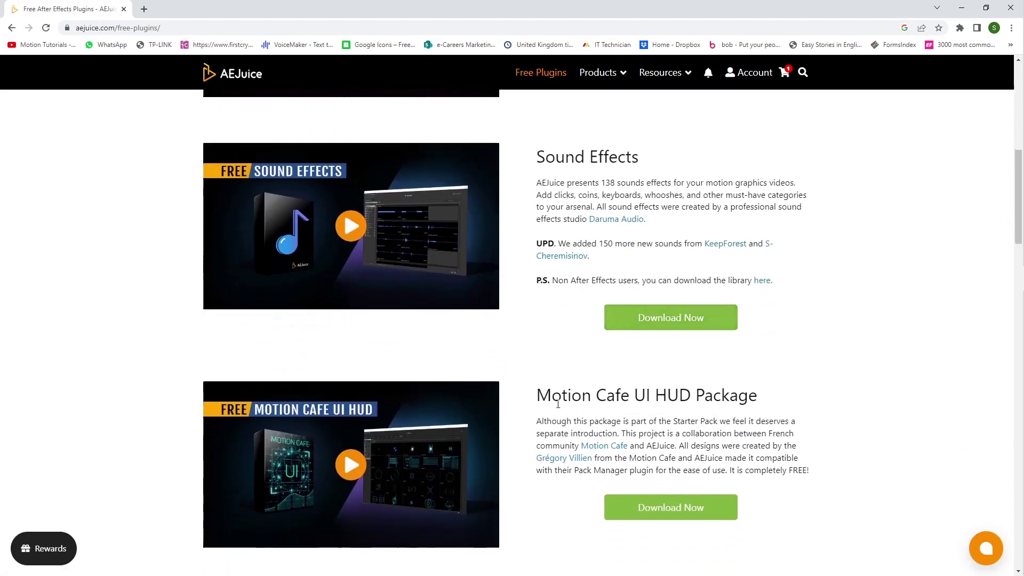
Step: Highlight the Motion Cafe UI HUD heading, browse further, and bring up the Products dropdown
drag(536, 399, 643, 402)
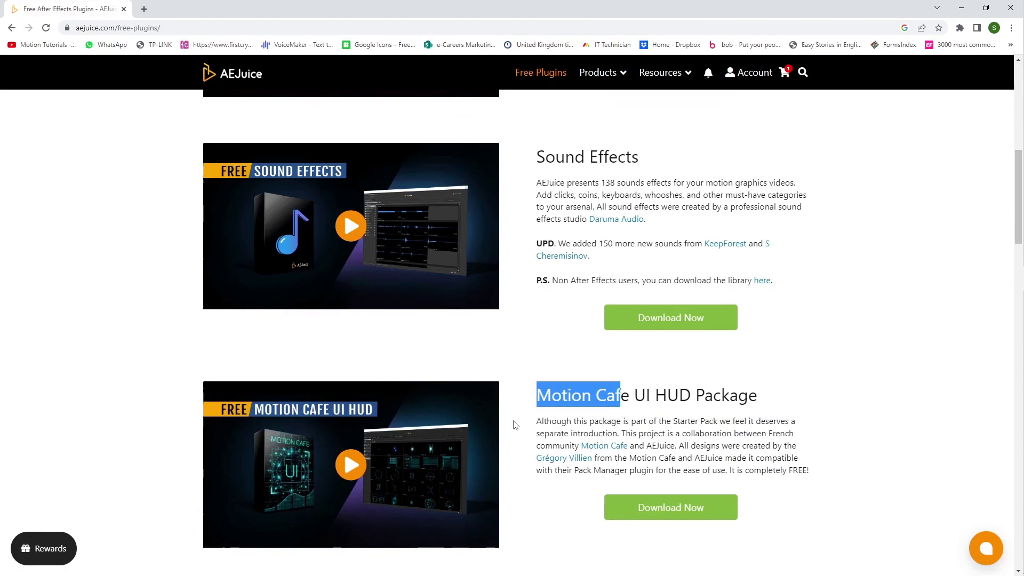
scroll(515, 425, down, 8)
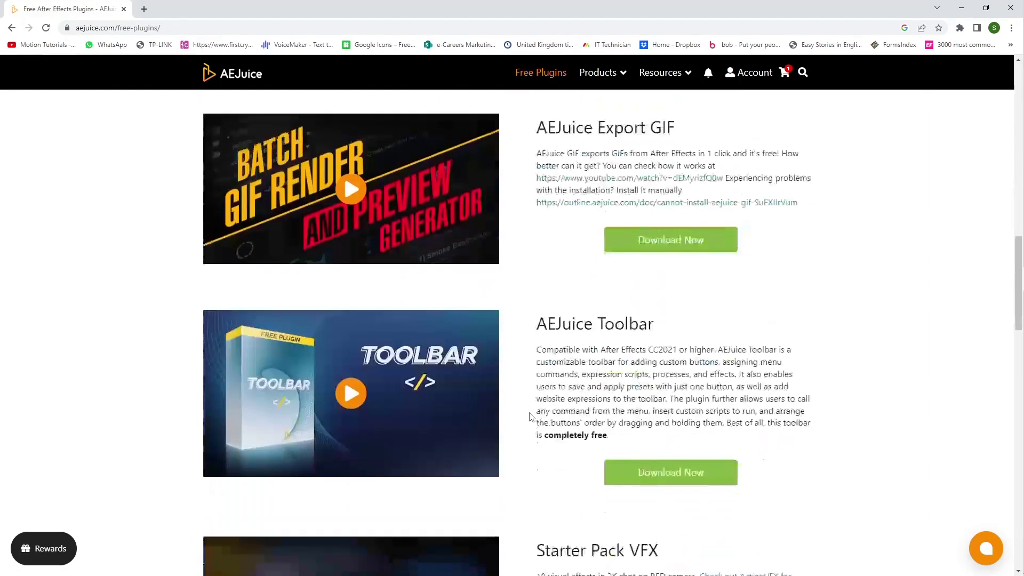
scroll(532, 416, down, 6)
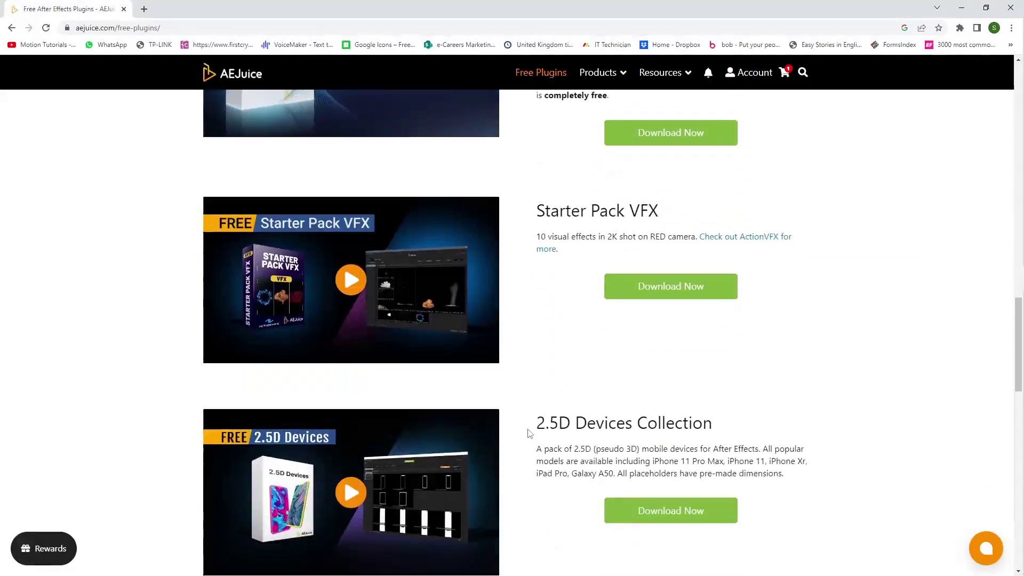
scroll(528, 430, down, 3)
scroll(528, 430, up, 20)
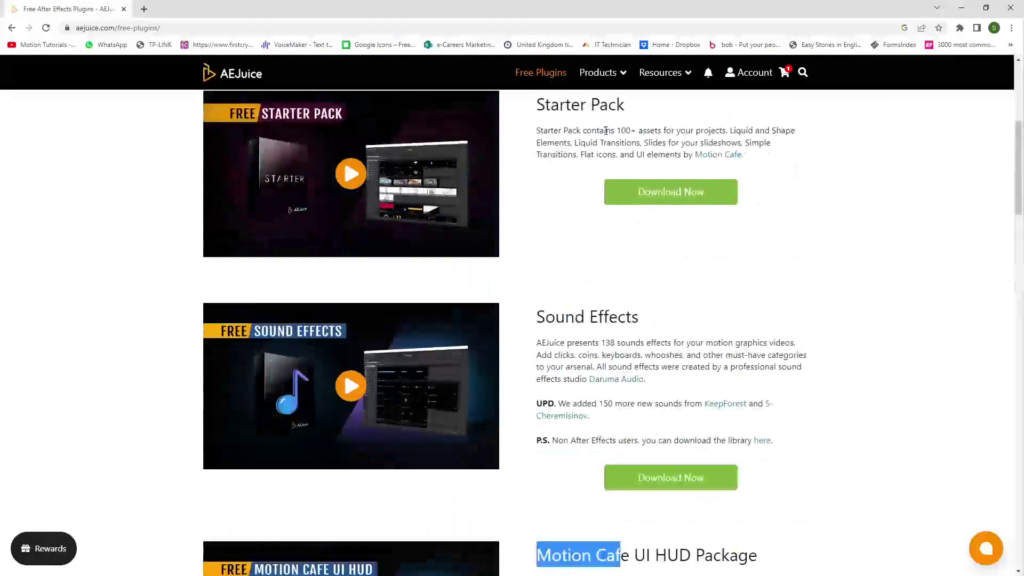
mouse_move(619, 78)
scroll(619, 79, up, 6)
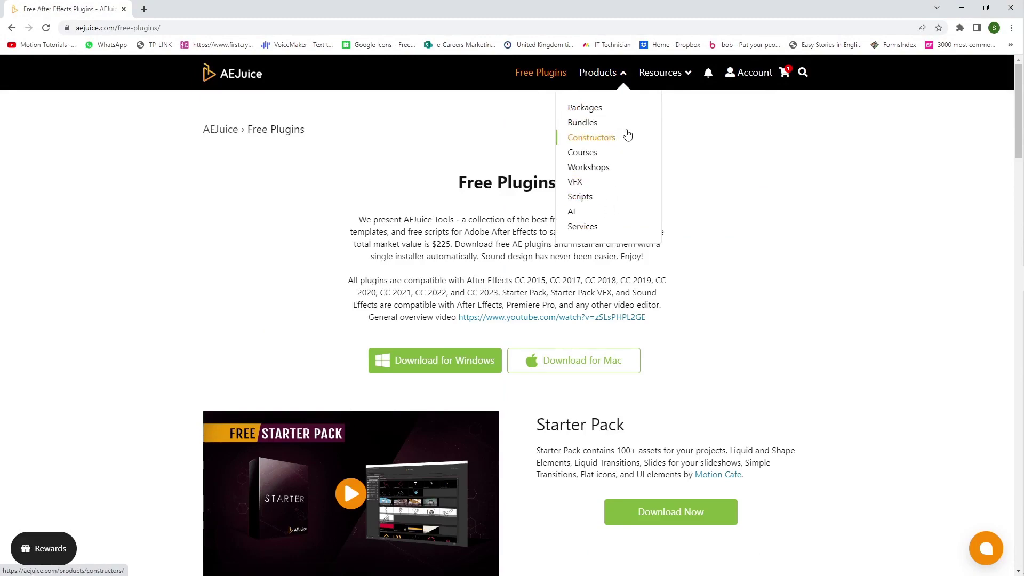
Step: Open the Bundles catalogue and scroll through the first bundle cards
click(591, 127)
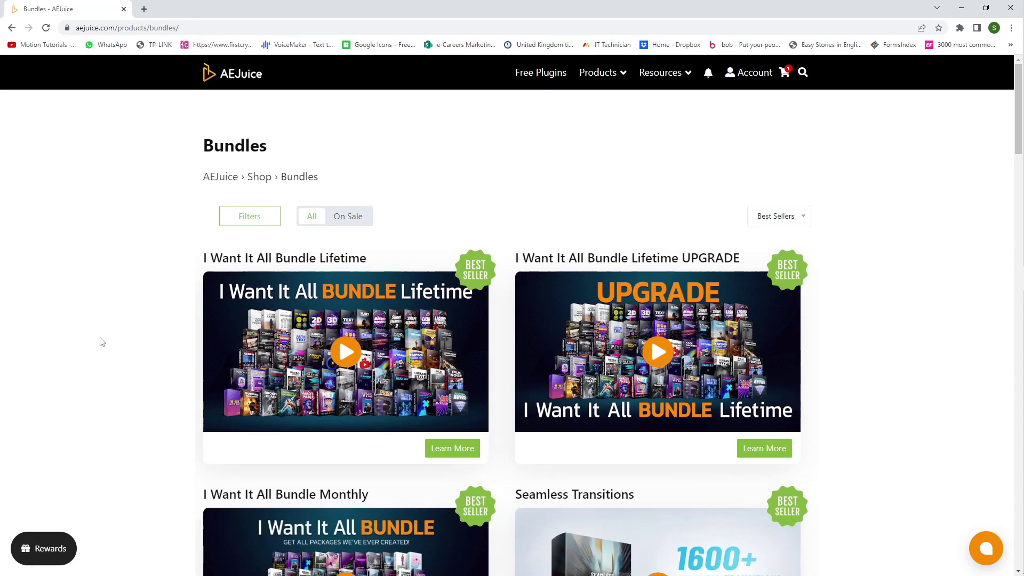
mouse_move(320, 405)
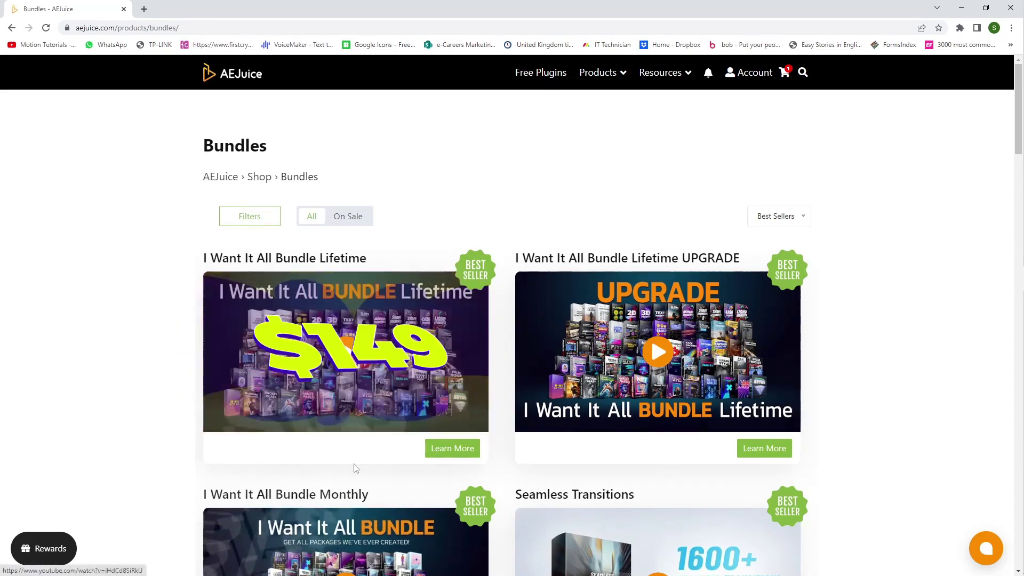
scroll(505, 440, down, 3)
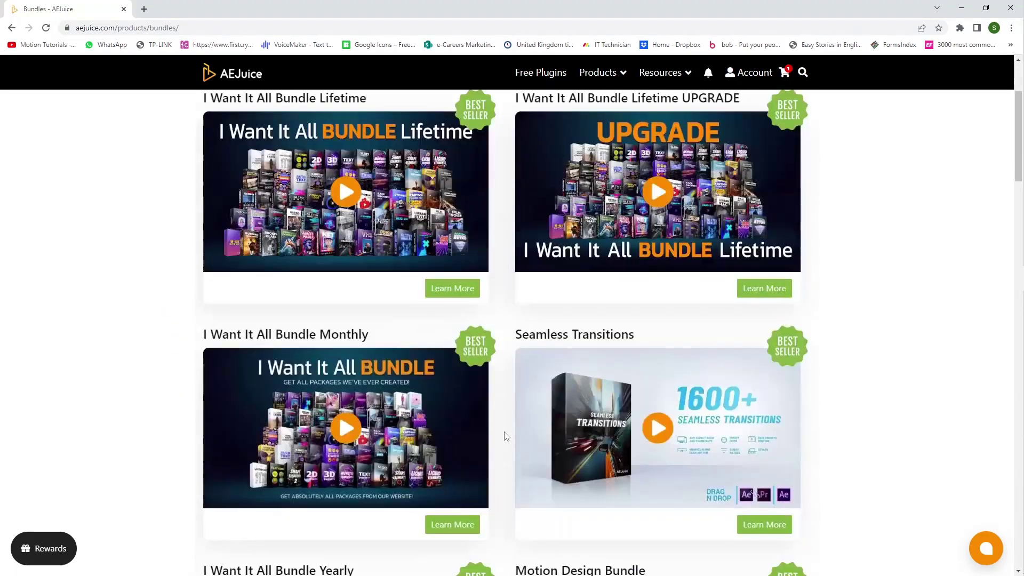
scroll(506, 436, down, 7)
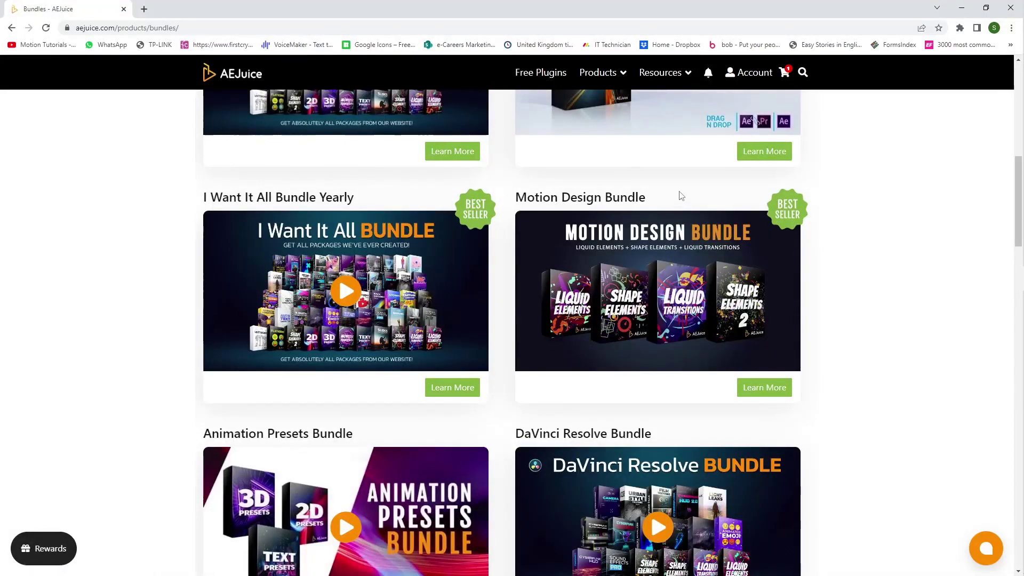
mouse_move(681, 195)
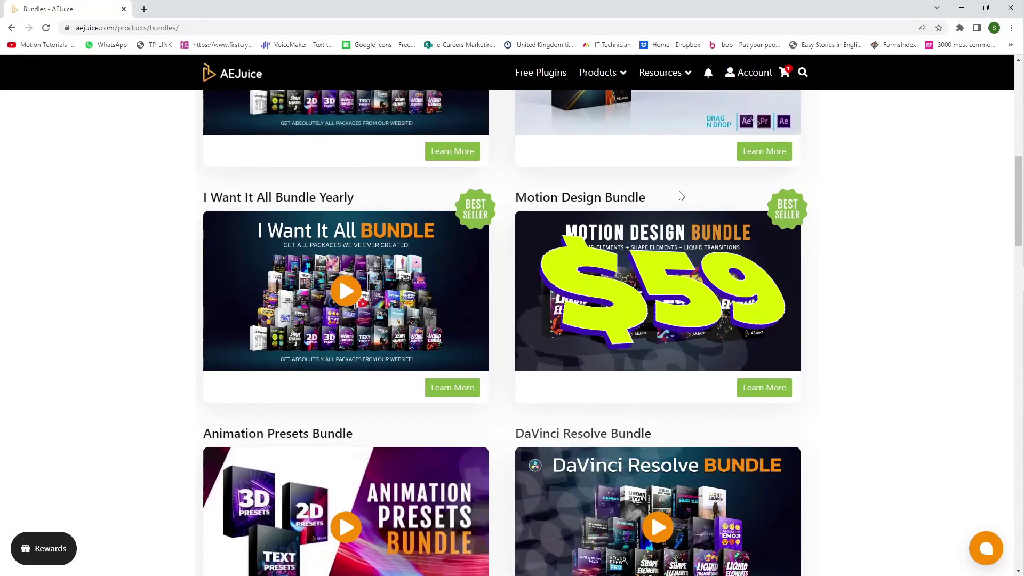
scroll(373, 320, down, 2)
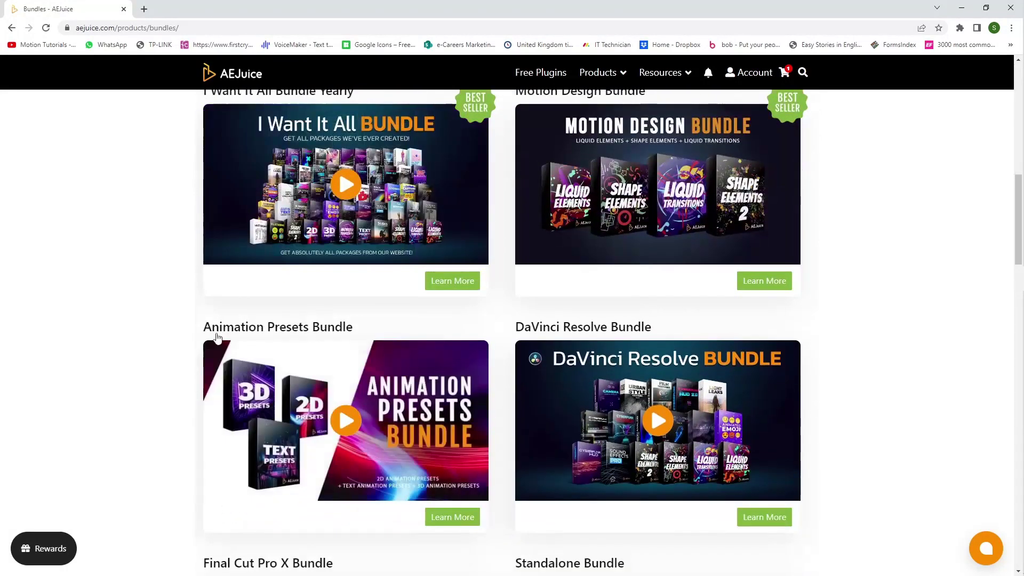
scroll(397, 320, down, 1)
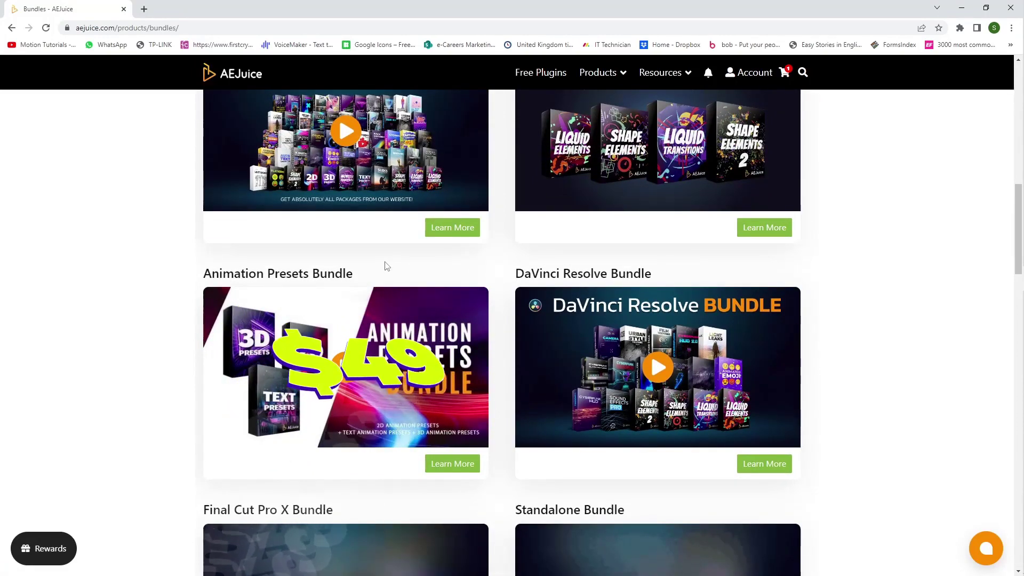
Step: Browse the rest of the bundles, including Seamless Transitions, then return to the AEJuice home page
scroll(496, 284, down, 5)
scroll(497, 298, down, 3)
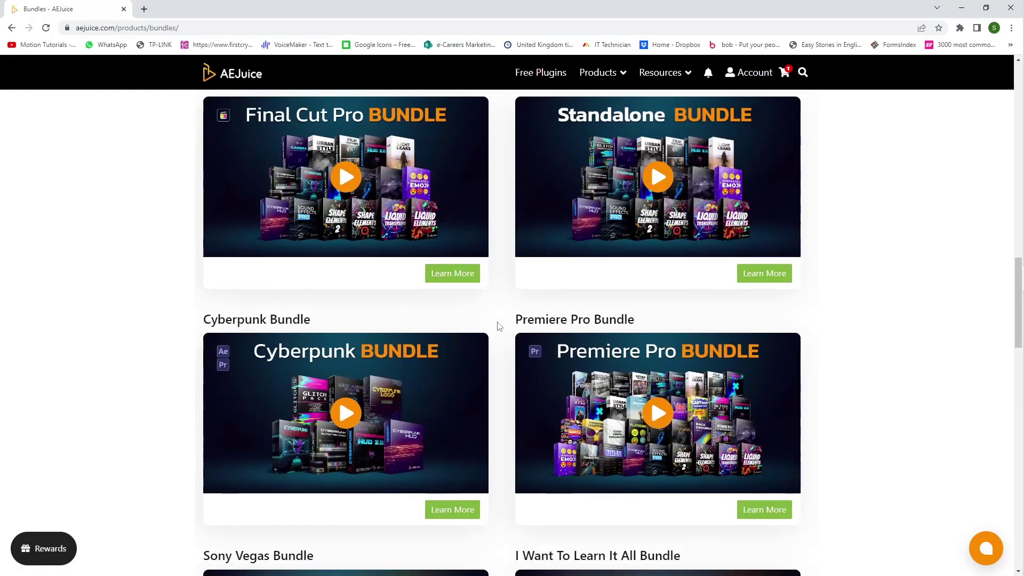
scroll(499, 343, down, 5)
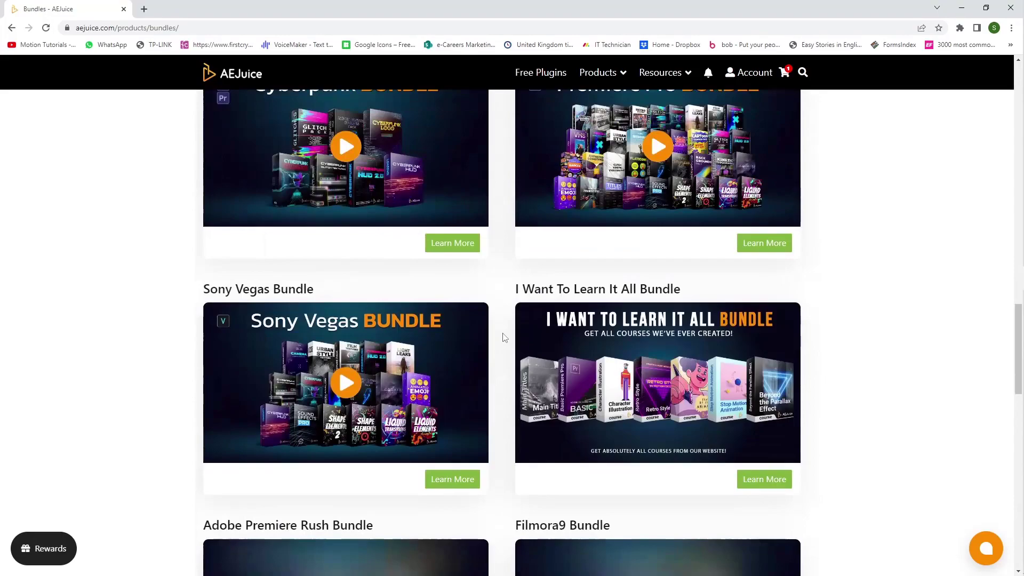
scroll(504, 337, down, 4)
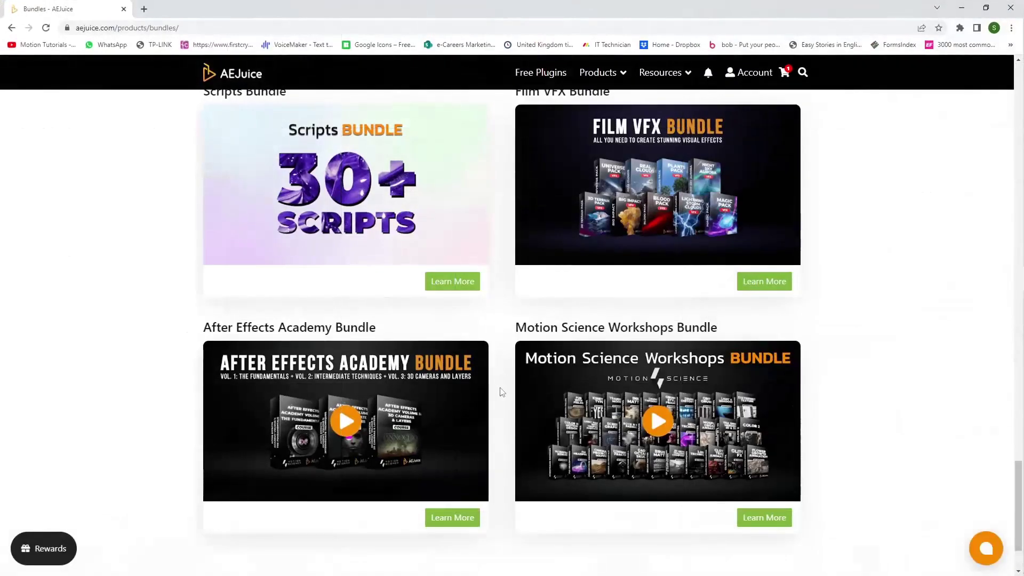
scroll(501, 392, down, 2)
scroll(502, 388, up, 7)
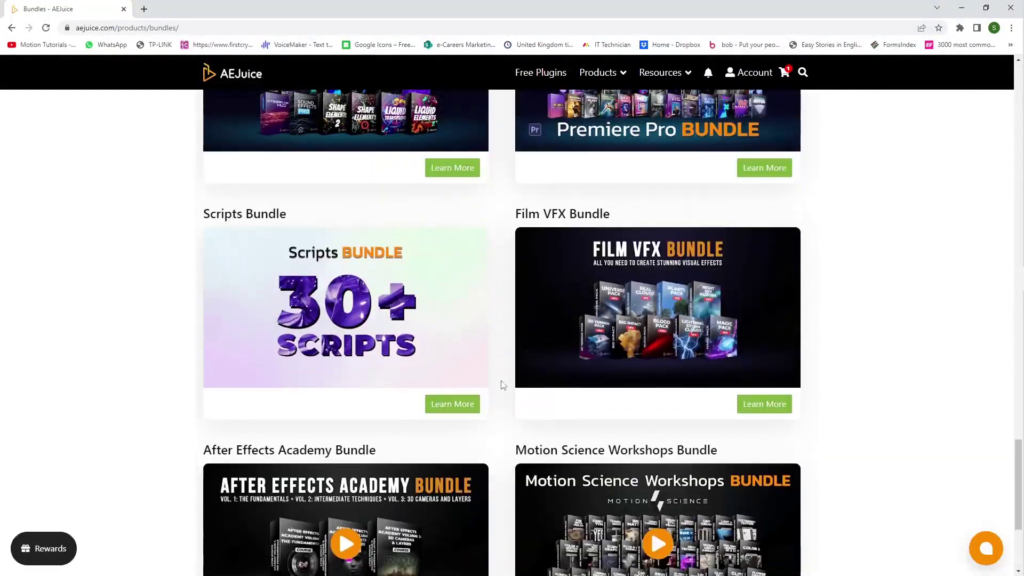
scroll(502, 385, up, 13)
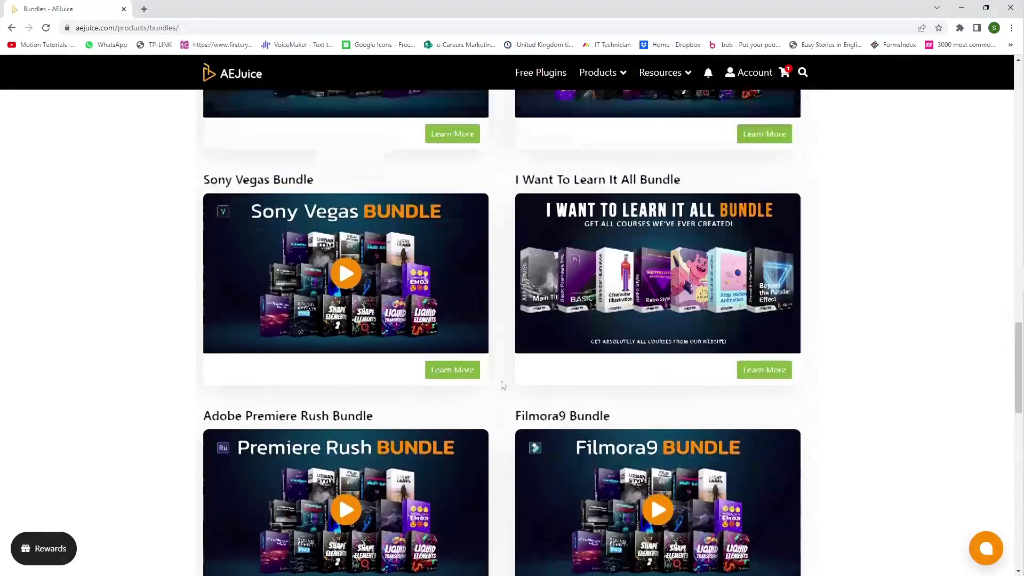
scroll(501, 385, up, 3)
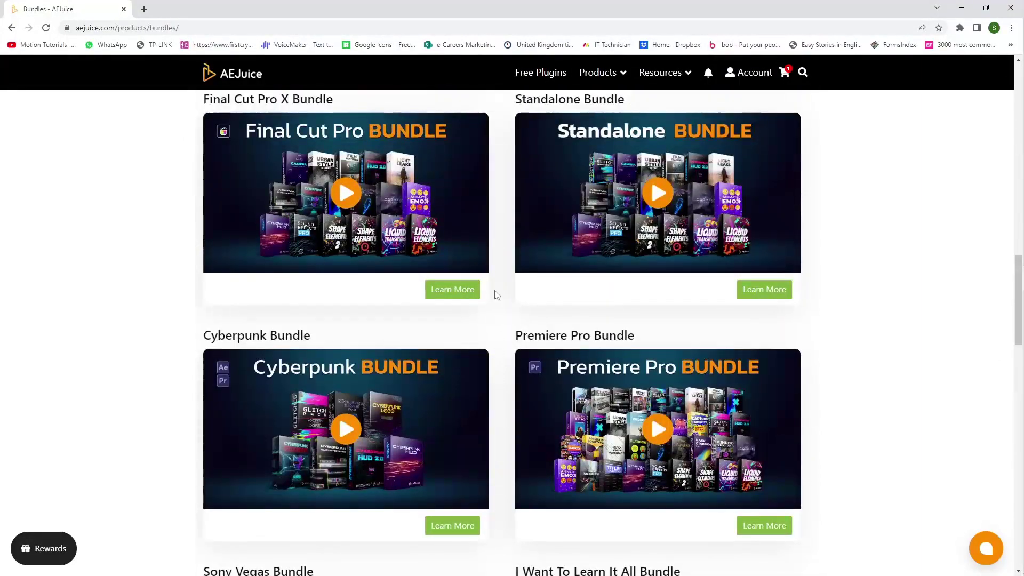
scroll(496, 294, up, 20)
click(241, 74)
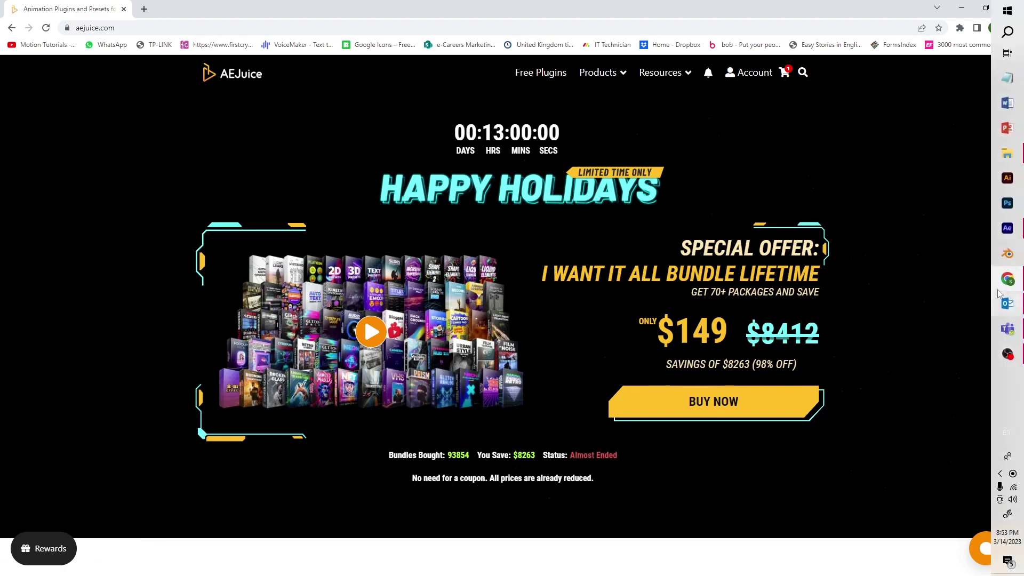
Step: Switch to After Effects and open the Starter Pack in AEJuice Pack Manager
click(1007, 228)
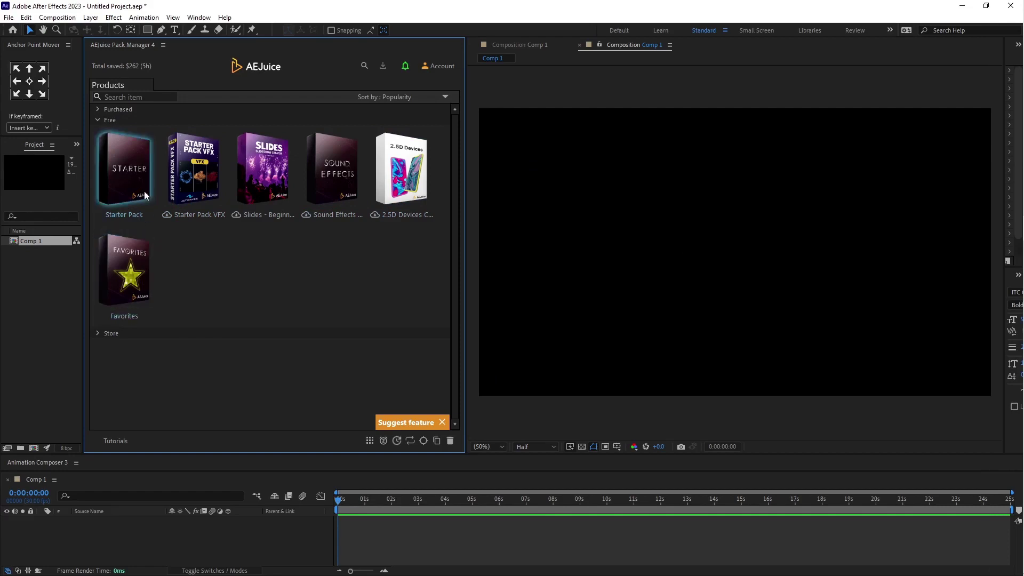
click(135, 162)
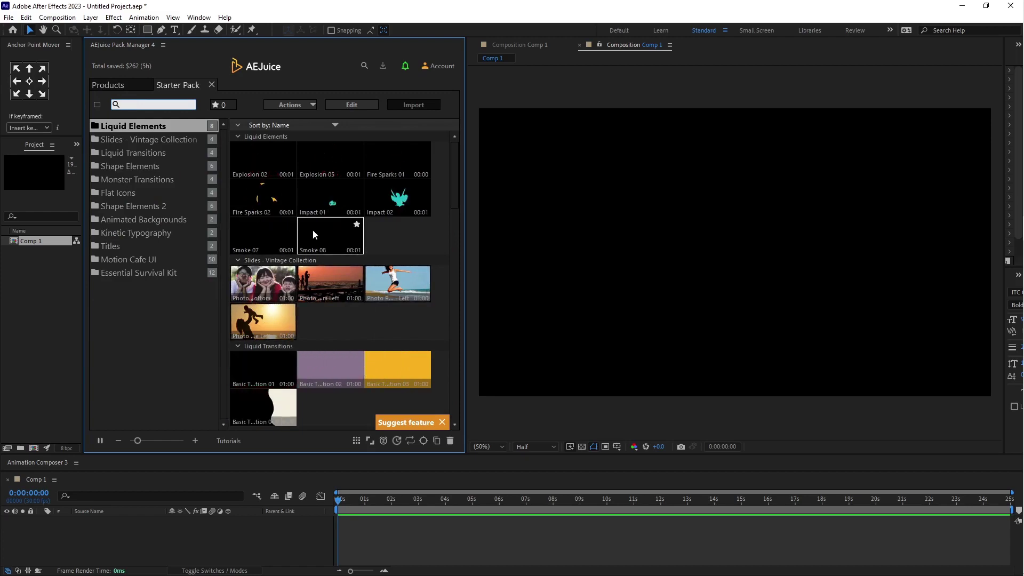
scroll(312, 235, down, 3)
scroll(312, 244, down, 3)
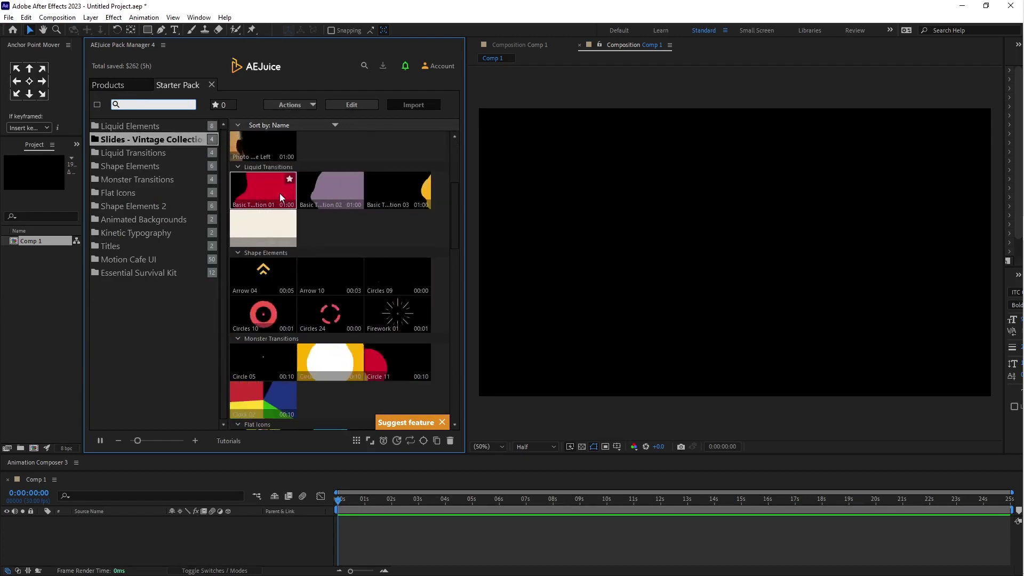
scroll(280, 193, up, 5)
Step: Add the Explosion 02 liquid element to Comp 1 and play its red burst preview
click(271, 161)
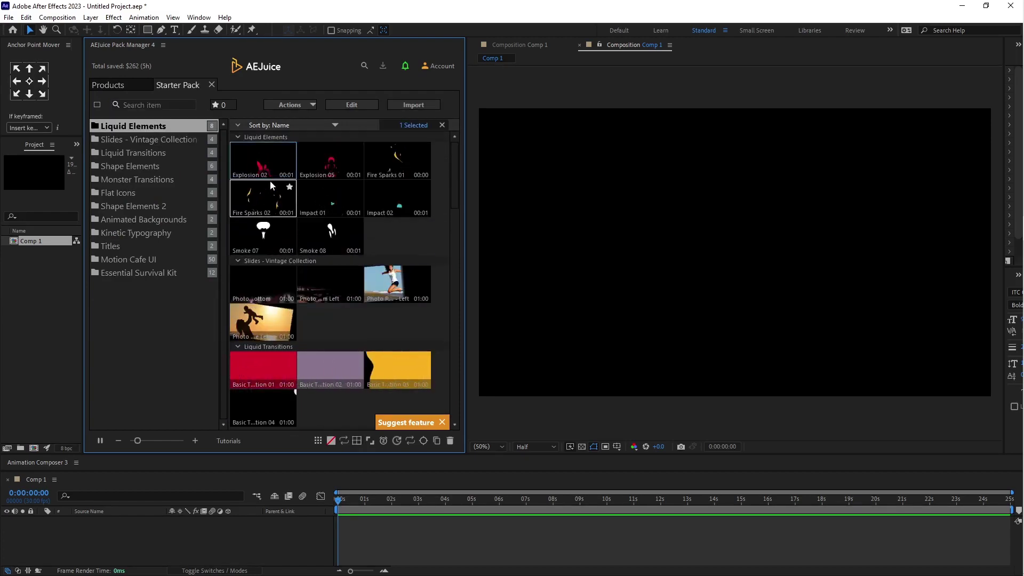
drag(262, 168, 149, 520)
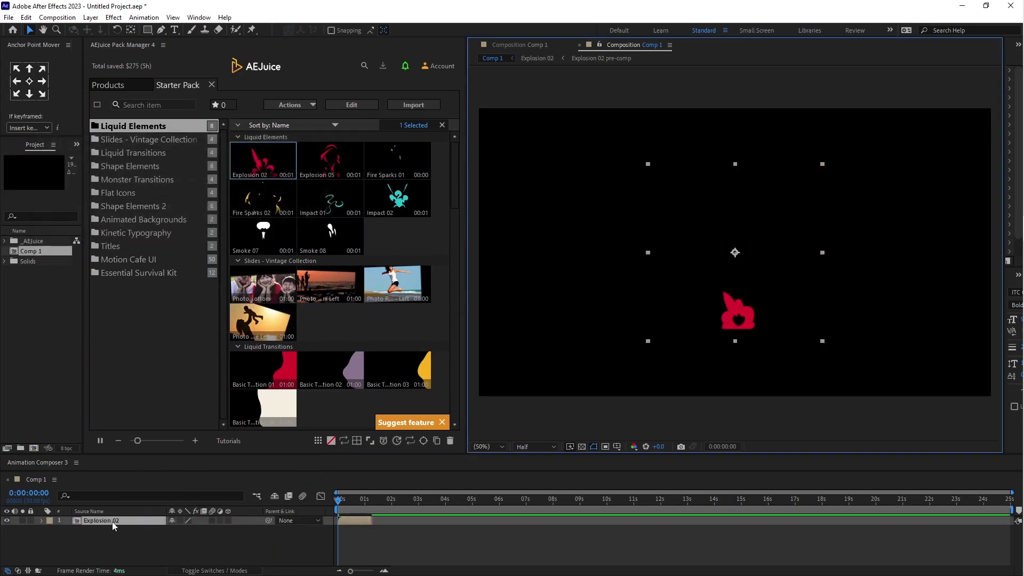
click(341, 504)
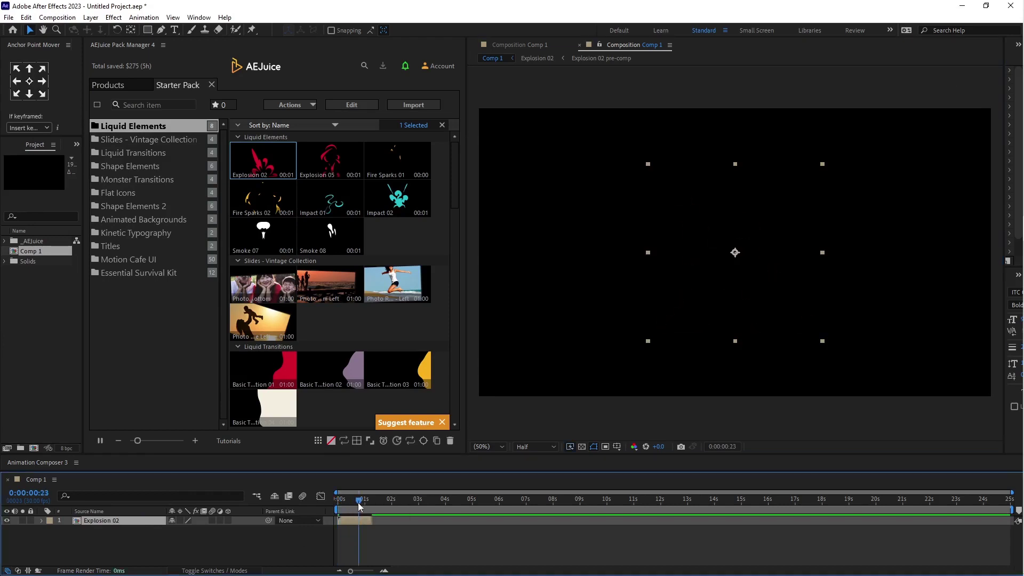
key(space)
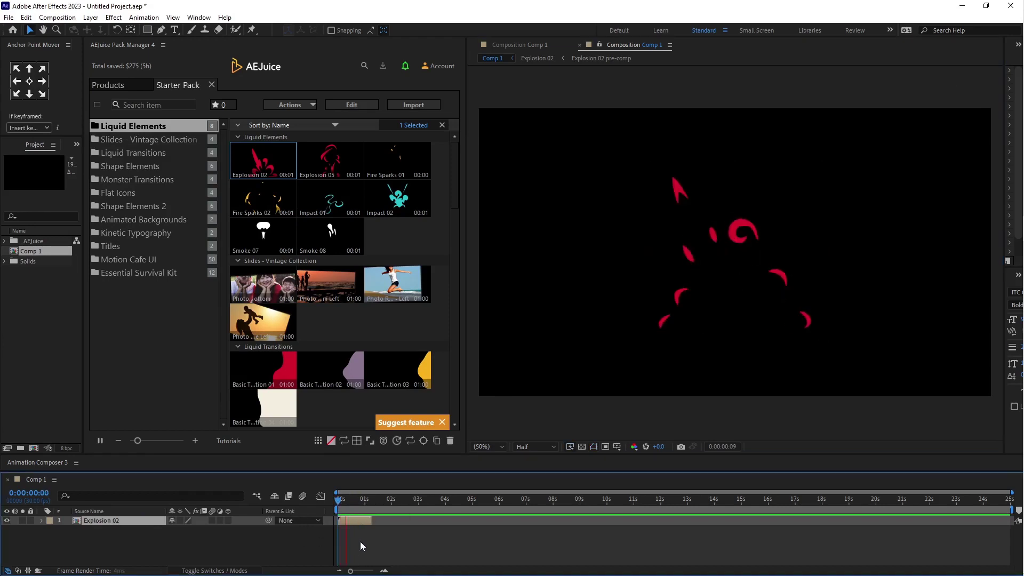
key(space)
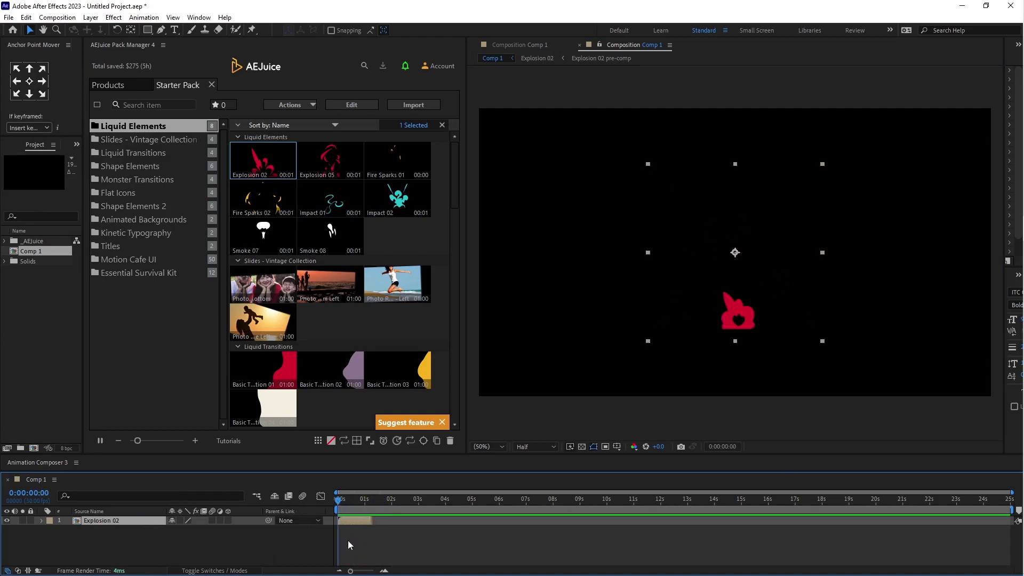
key(space)
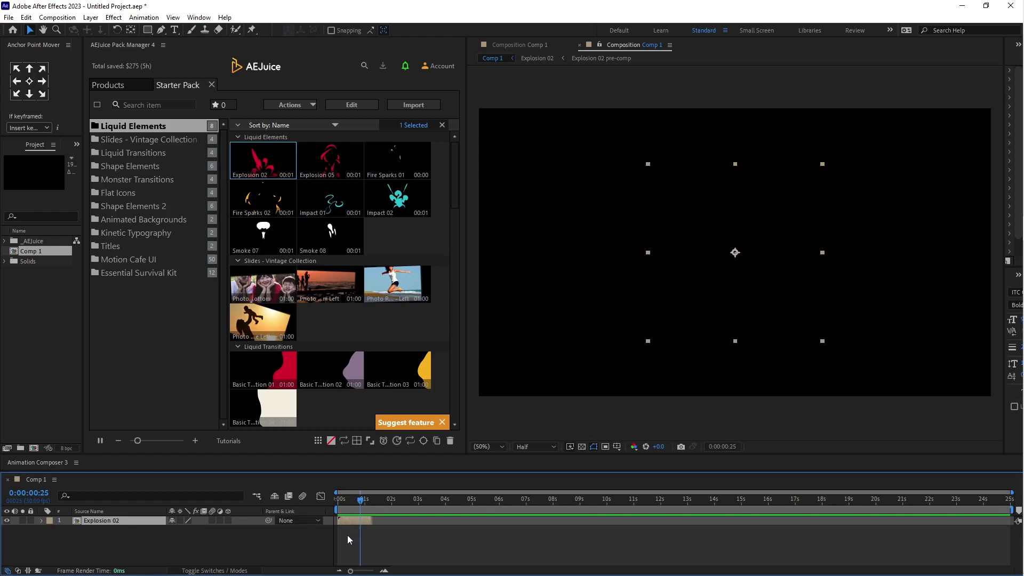
Step: Add the Money (Dollar) coin icon from the element library as a new layer in Comp 1
click(274, 291)
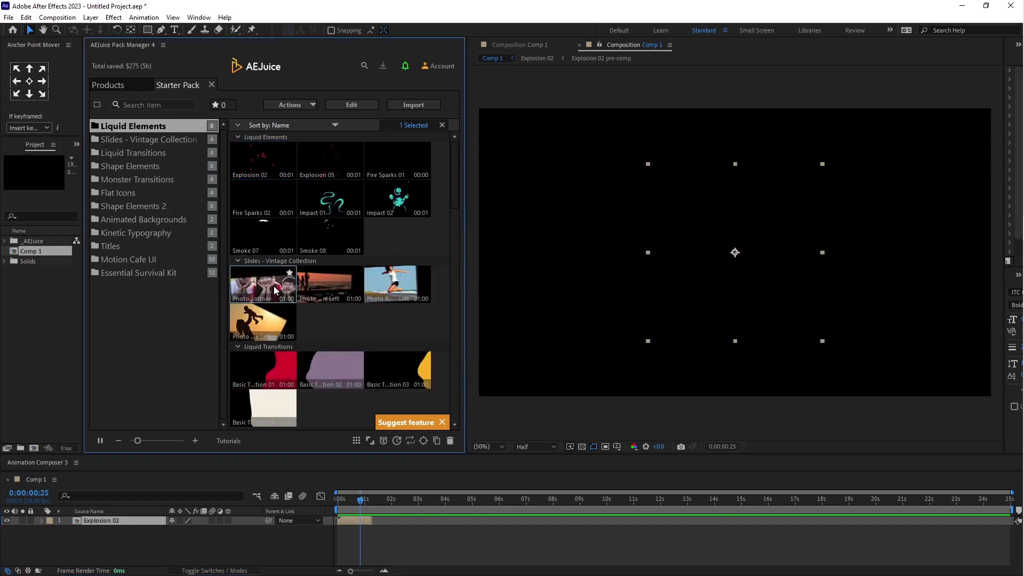
scroll(318, 345, down, 8)
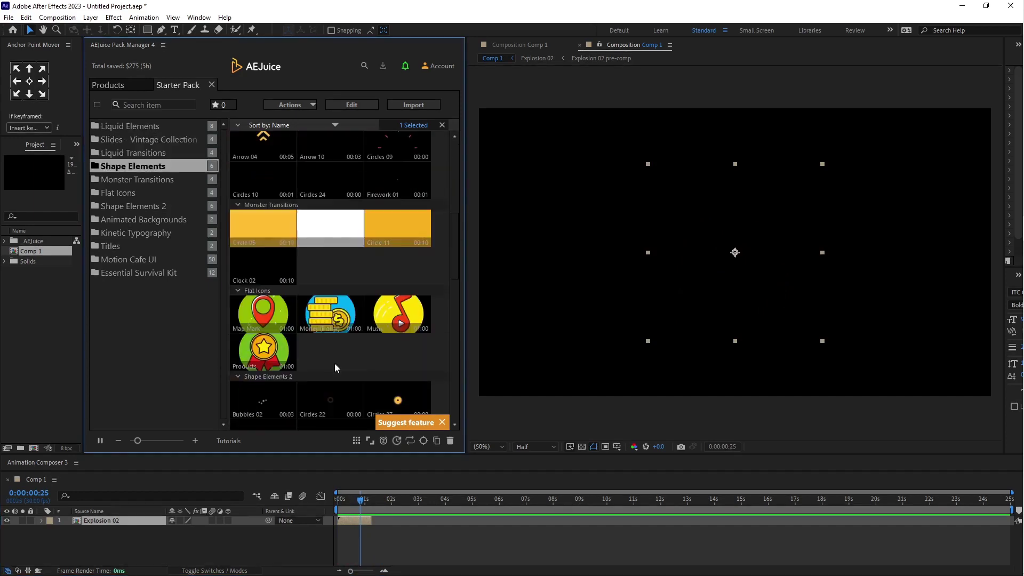
click(330, 333)
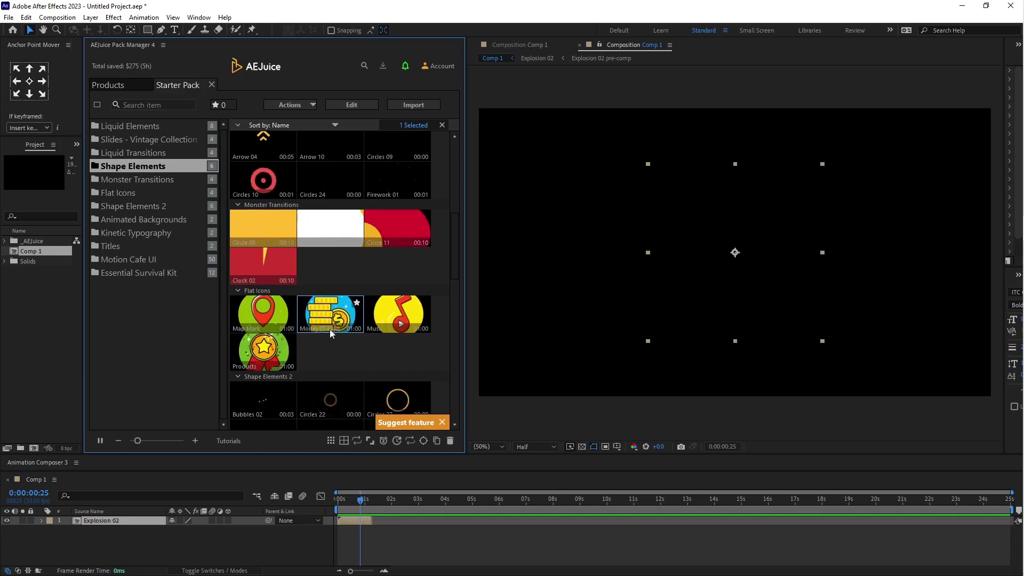
drag(330, 332, 124, 519)
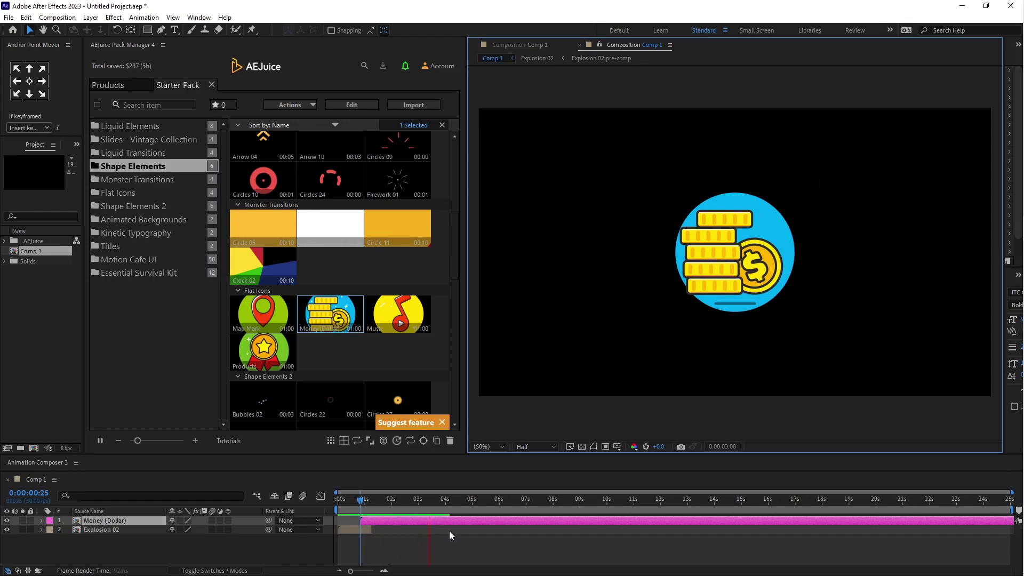
Step: Preview the coin animation from 0:00:01:12 to 0:00:05:16, then scroll through the library
drag(384, 500, 376, 504)
key(space)
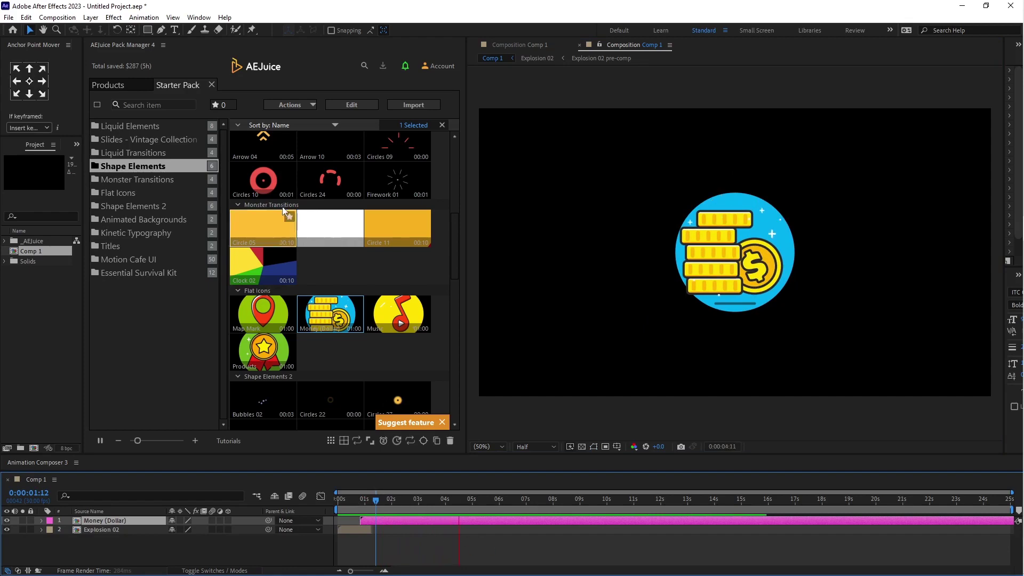
key(space)
scroll(331, 259, down, 8)
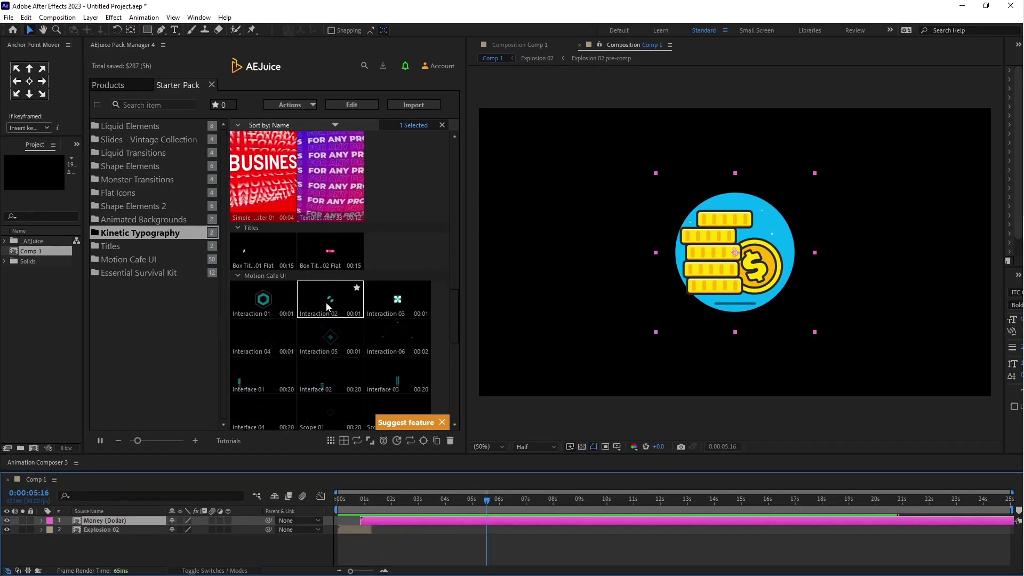
scroll(331, 297, down, 2)
scroll(322, 301, down, 2)
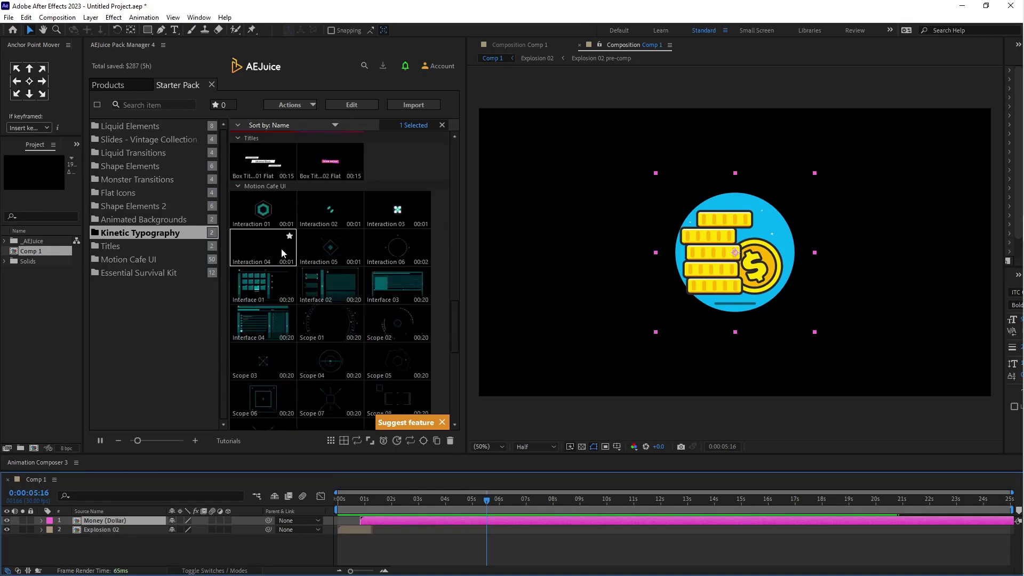
scroll(377, 310, down, 6)
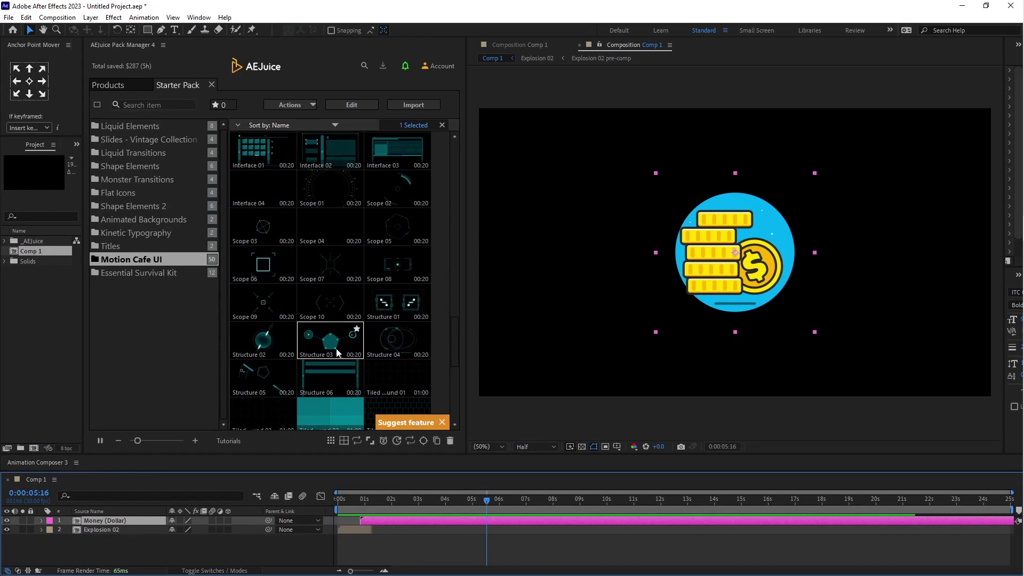
scroll(336, 355, down, 2)
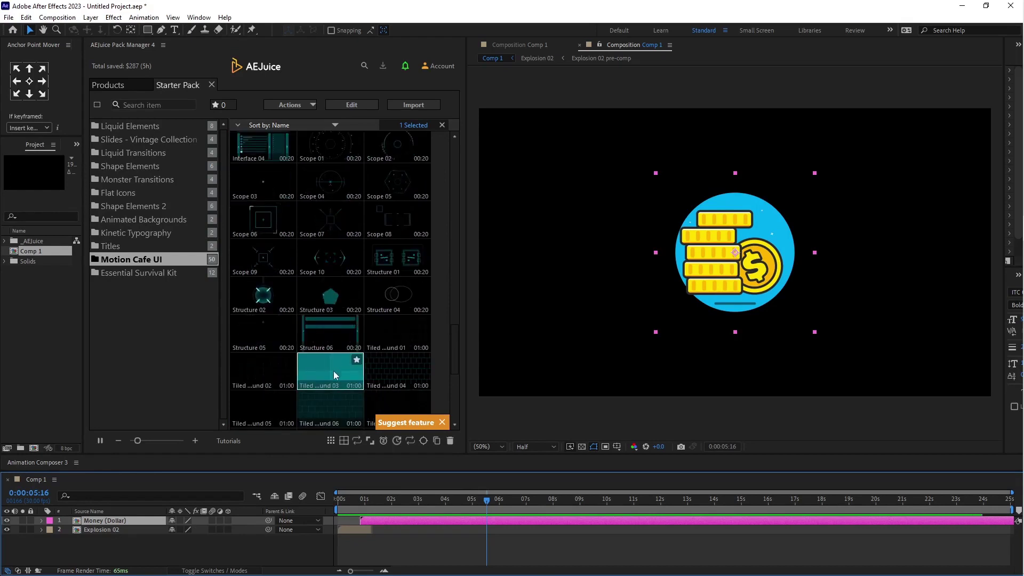
scroll(335, 368, down, 20)
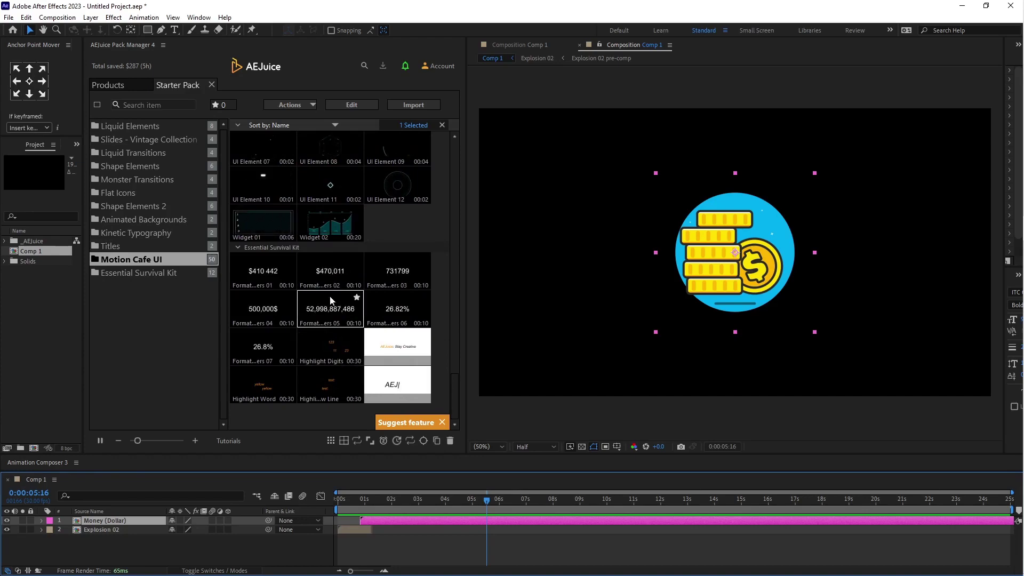
scroll(329, 300, up, 12)
scroll(329, 296, up, 20)
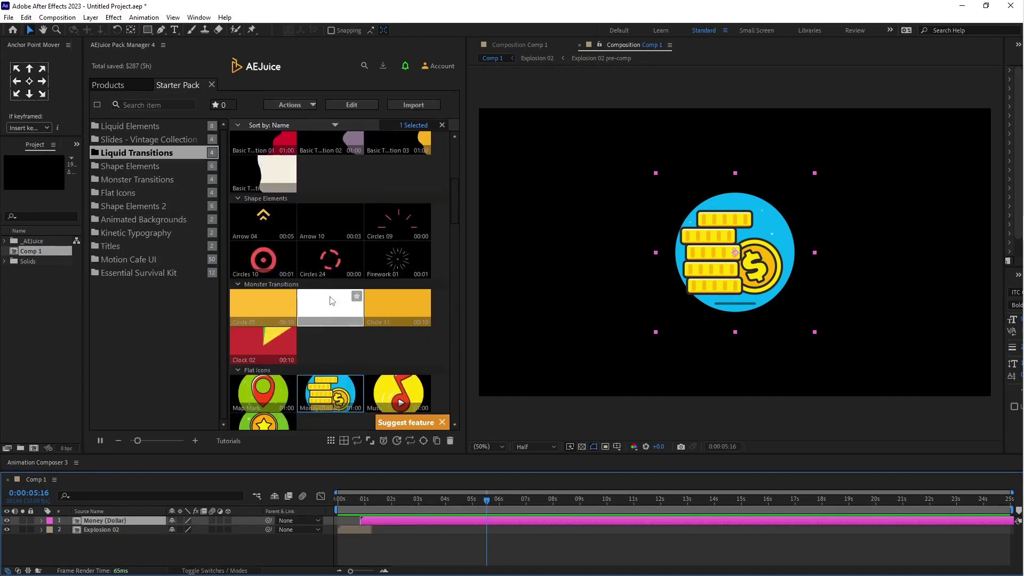
scroll(318, 251, up, 3)
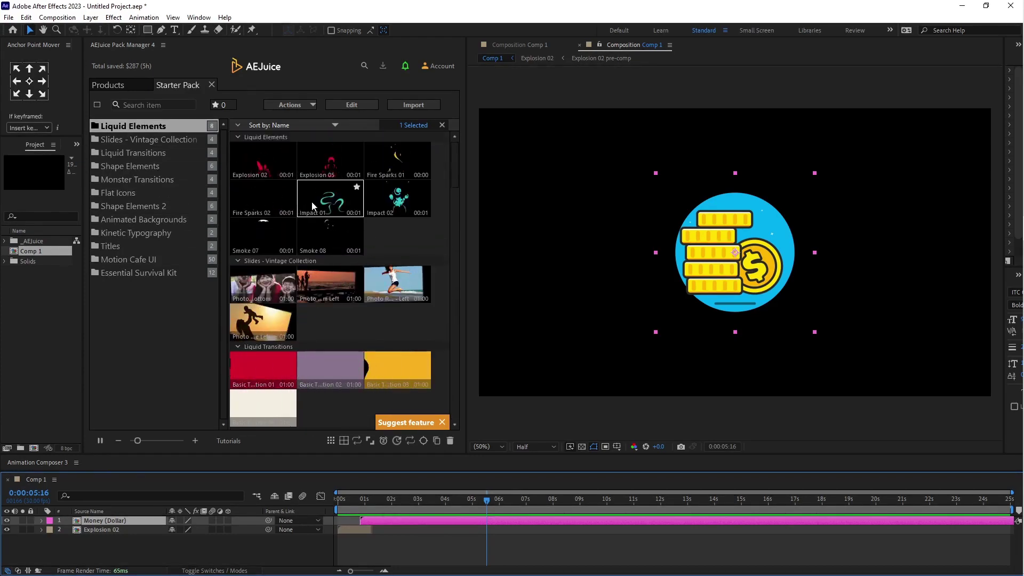
Step: Show the Products list with the Free group collapsed and Purchased expanded
click(113, 86)
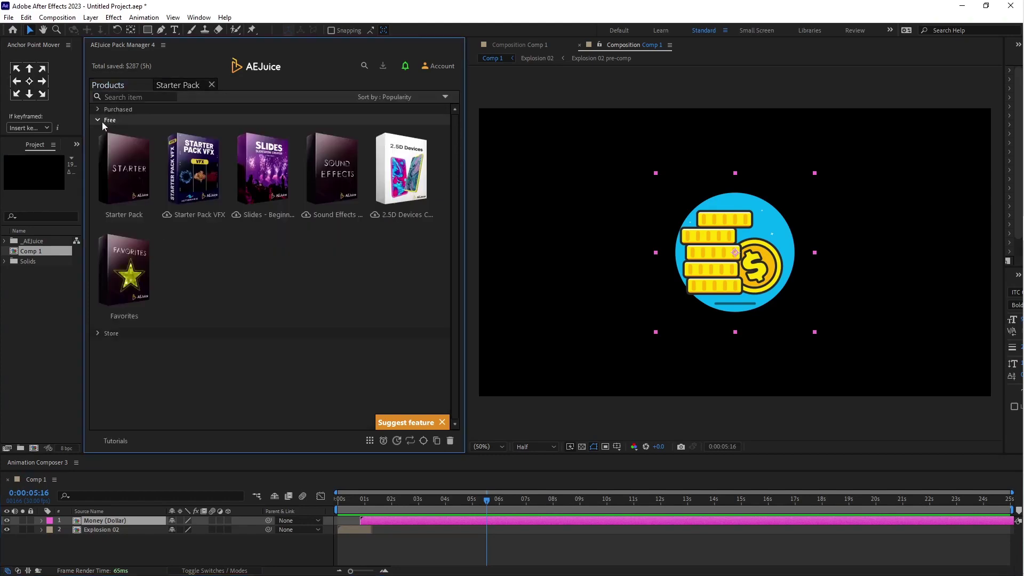
click(119, 111)
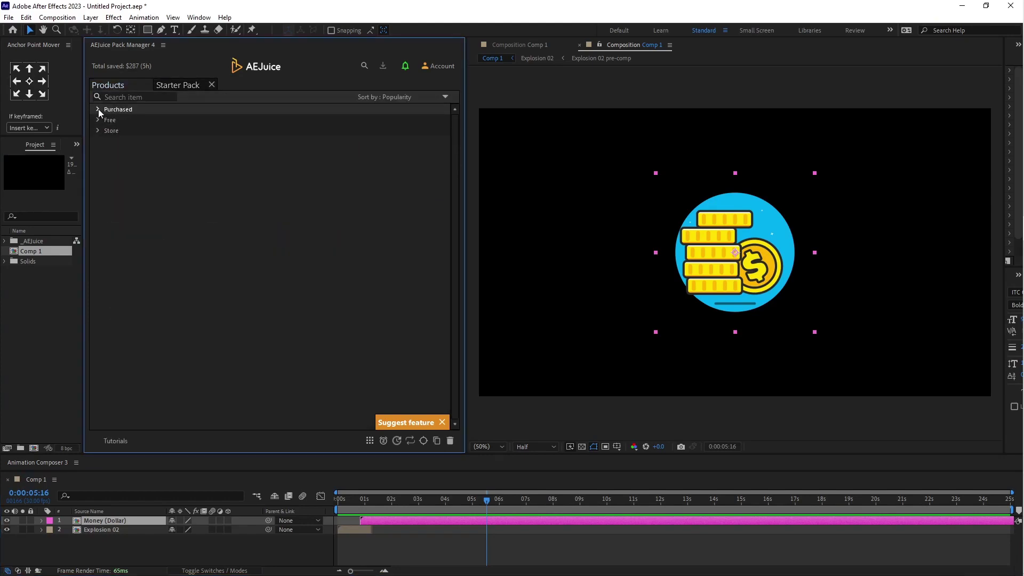
click(98, 109)
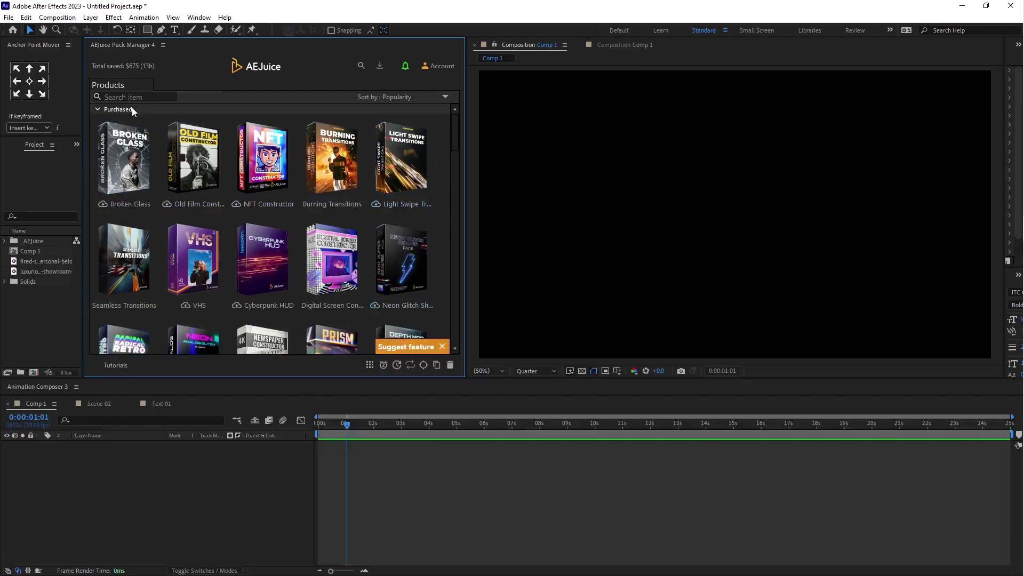
Step: Scroll through the purchased packs, past Animated Emoji and 3D Presets, down to Flat Icons
drag(455, 135, 463, 235)
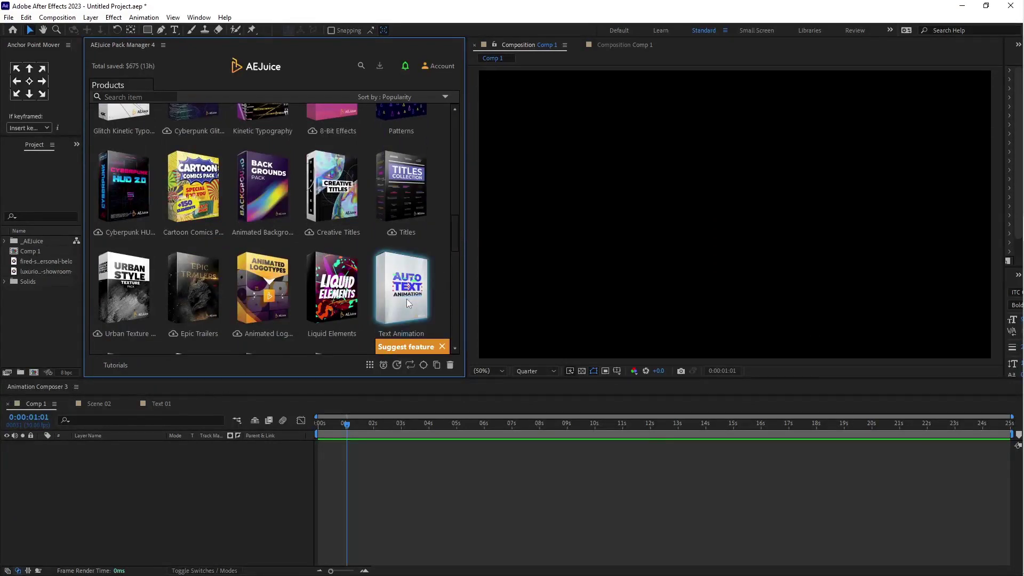
scroll(406, 299, down, 1)
scroll(320, 291, down, 3)
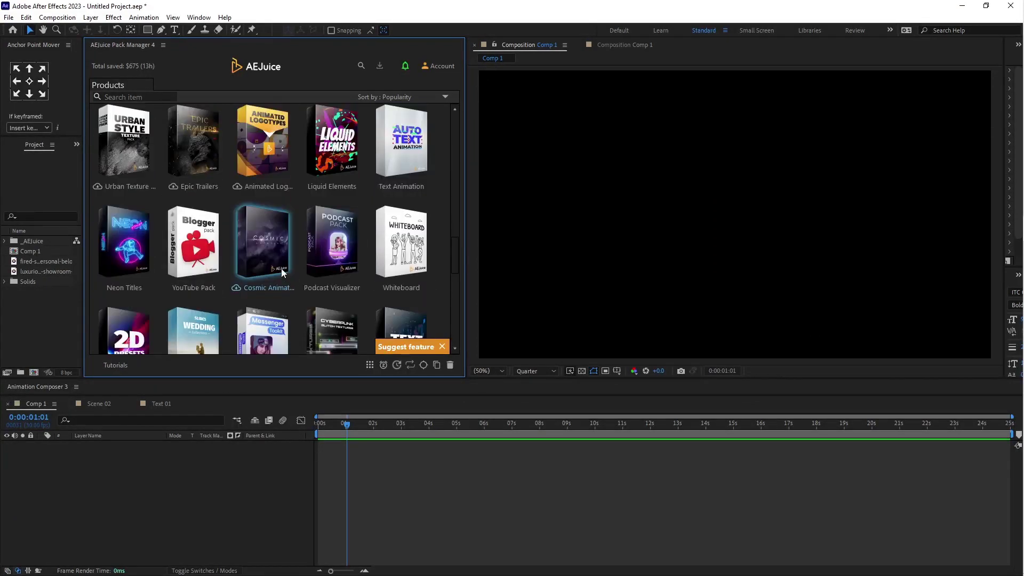
mouse_move(201, 243)
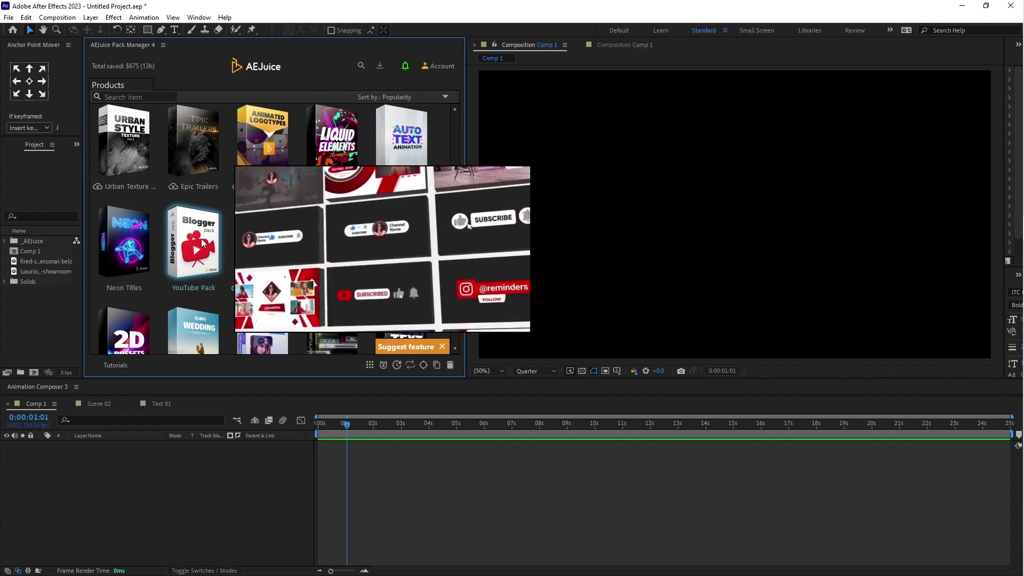
scroll(160, 223, down, 1)
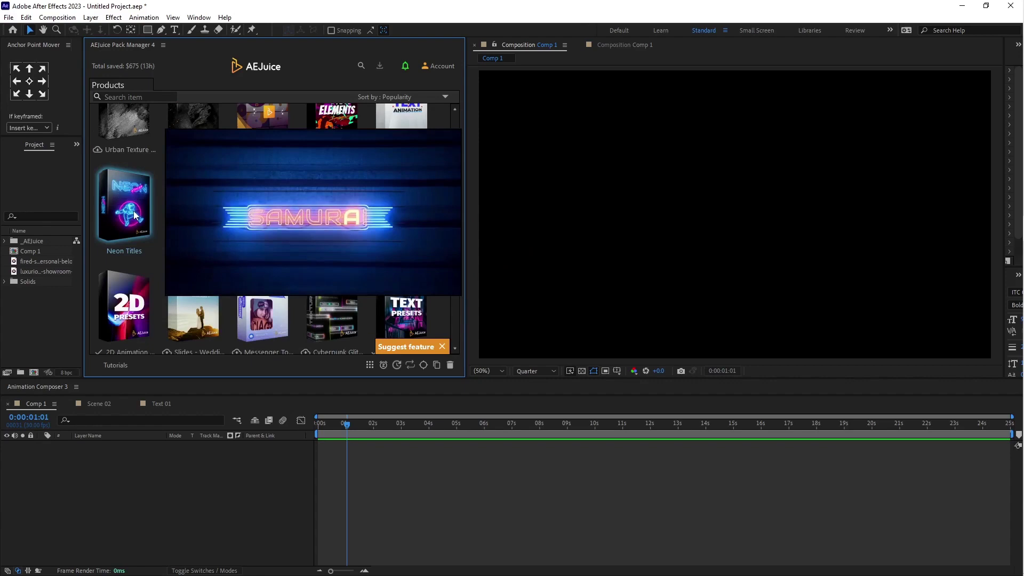
scroll(134, 281, down, 1)
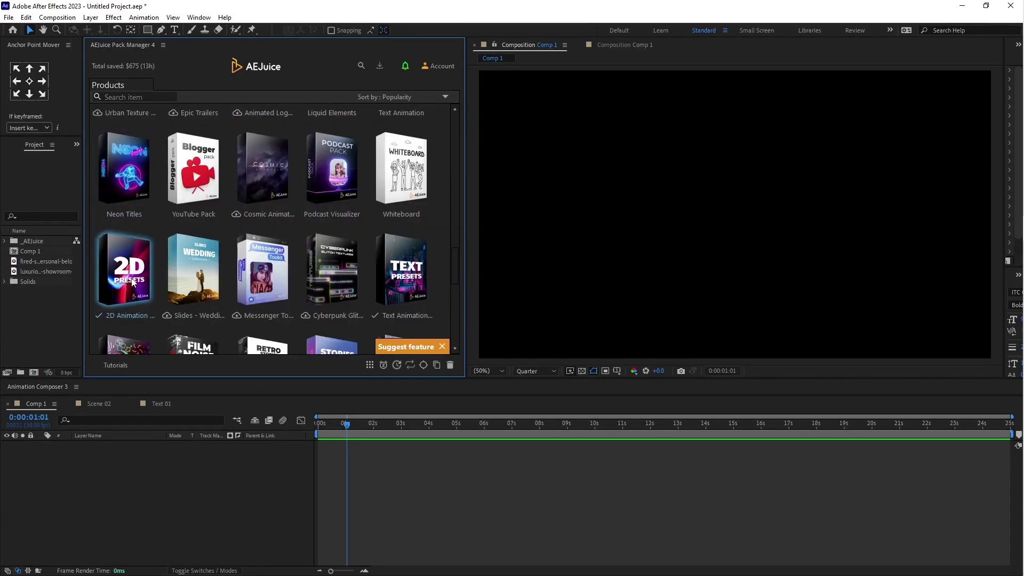
scroll(133, 282, down, 5)
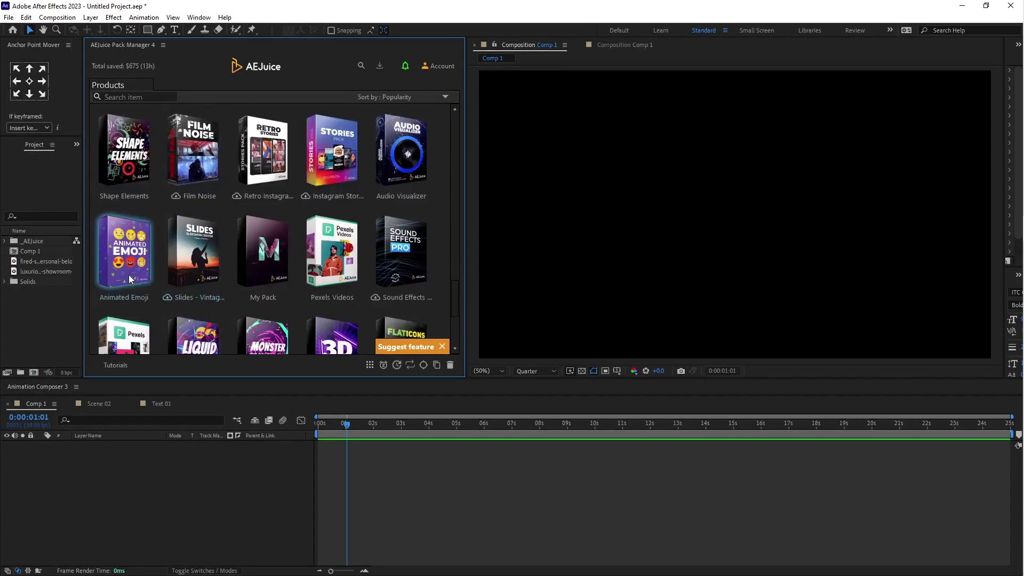
mouse_move(143, 264)
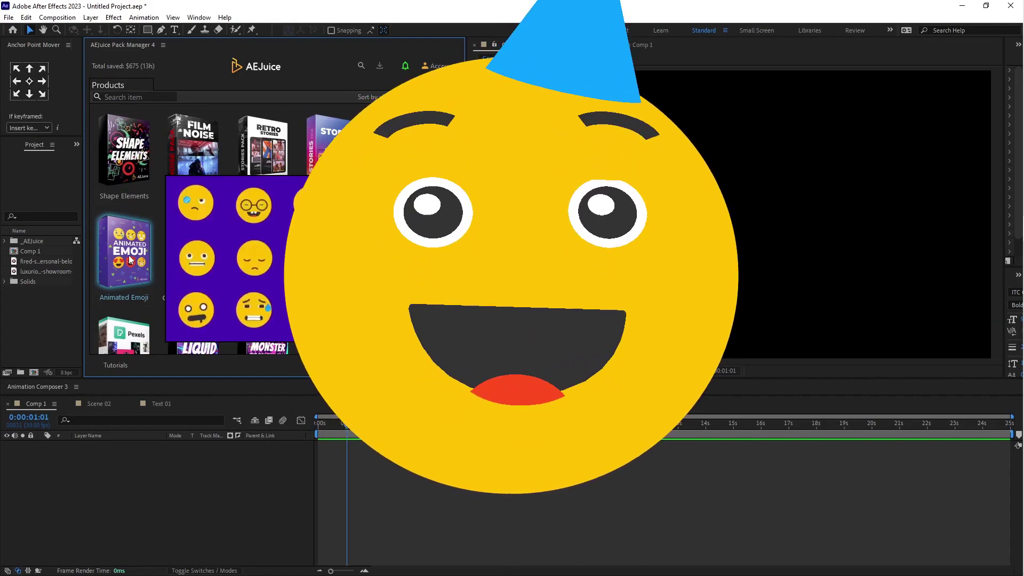
scroll(130, 260, down, 3)
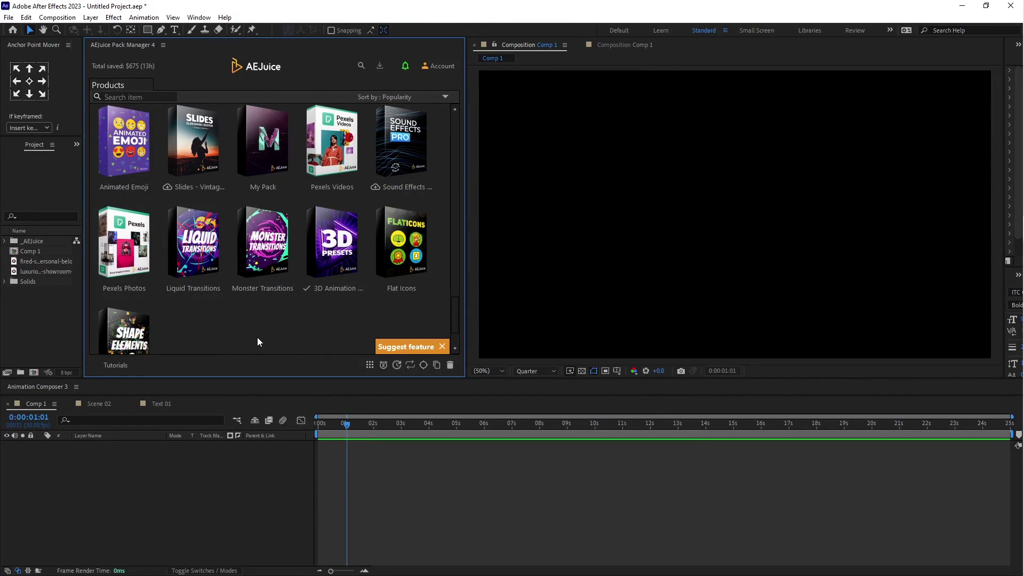
scroll(254, 325, down, 1)
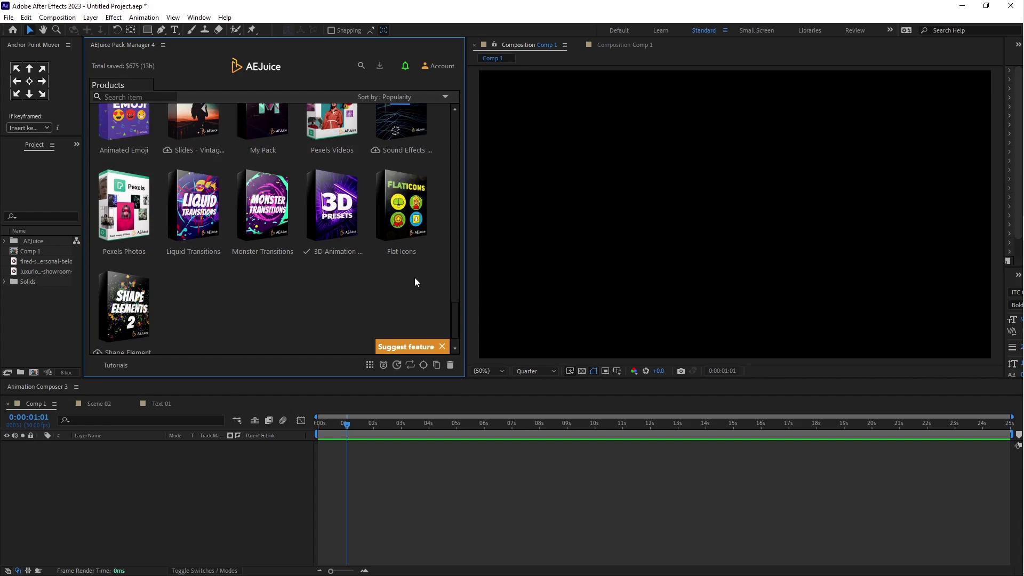
Step: Open the Flat Icons pack and select the Facebook icon in the Social section
click(408, 202)
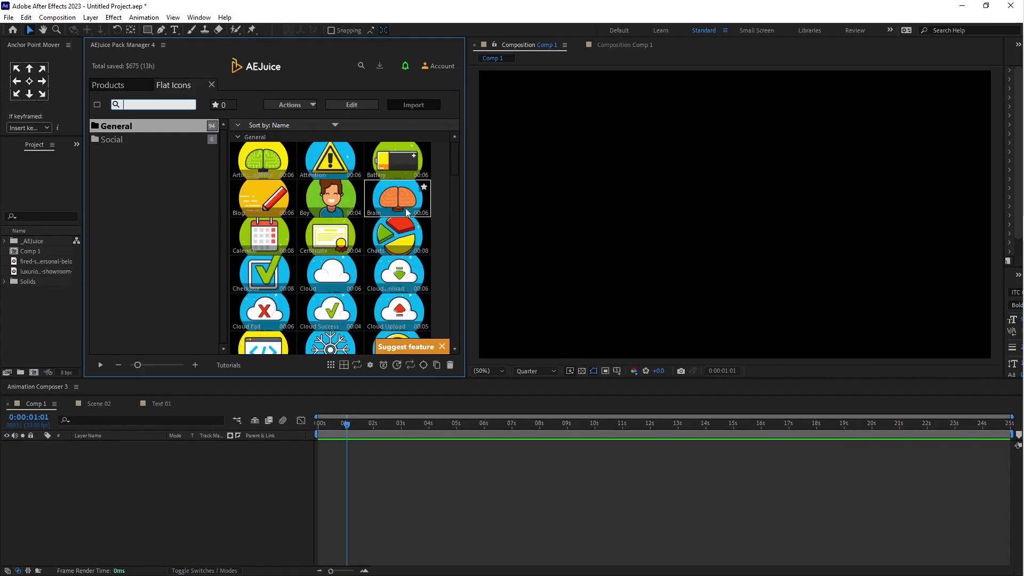
scroll(398, 207, down, 3)
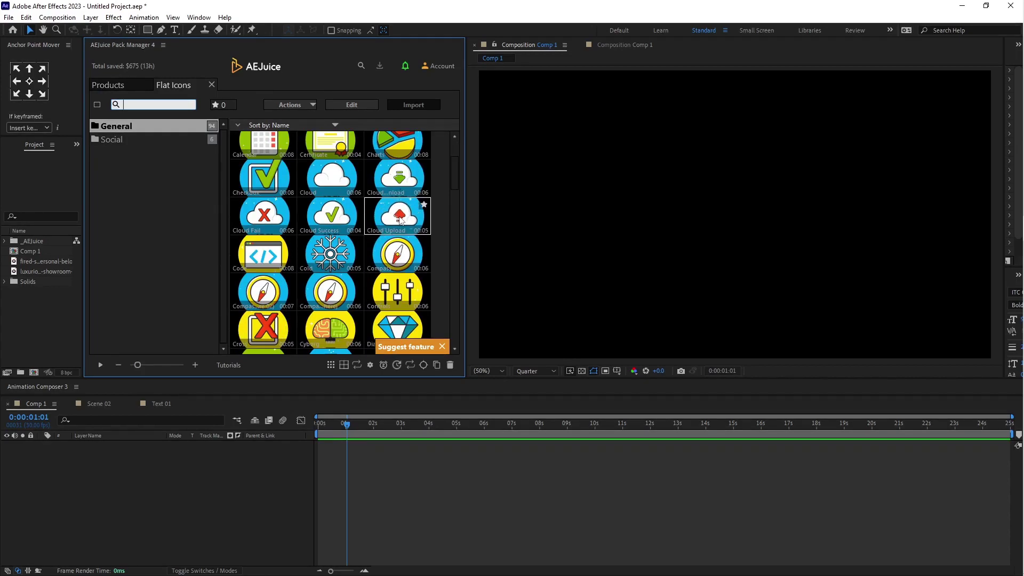
scroll(400, 220, down, 10)
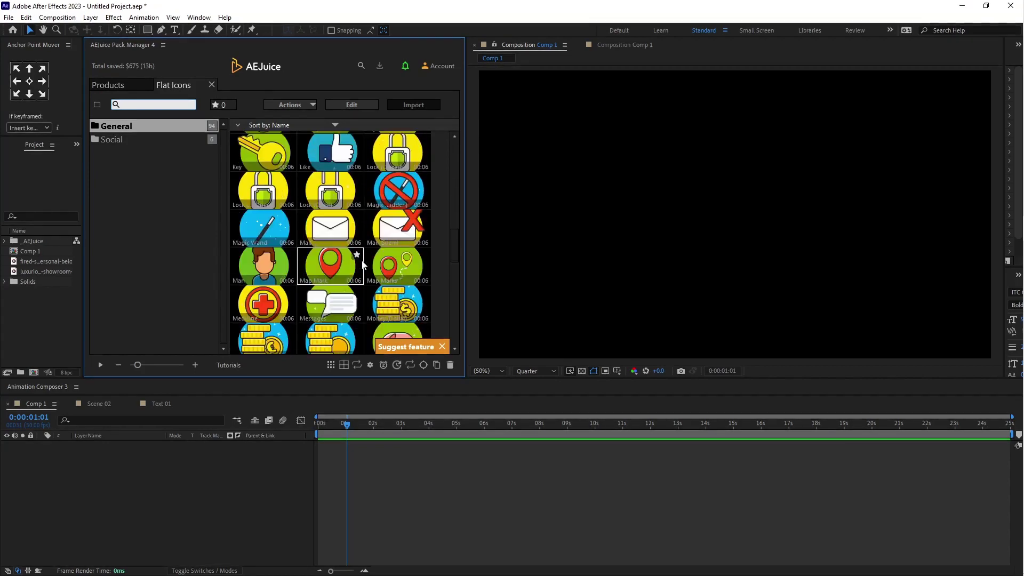
scroll(363, 265, down, 10)
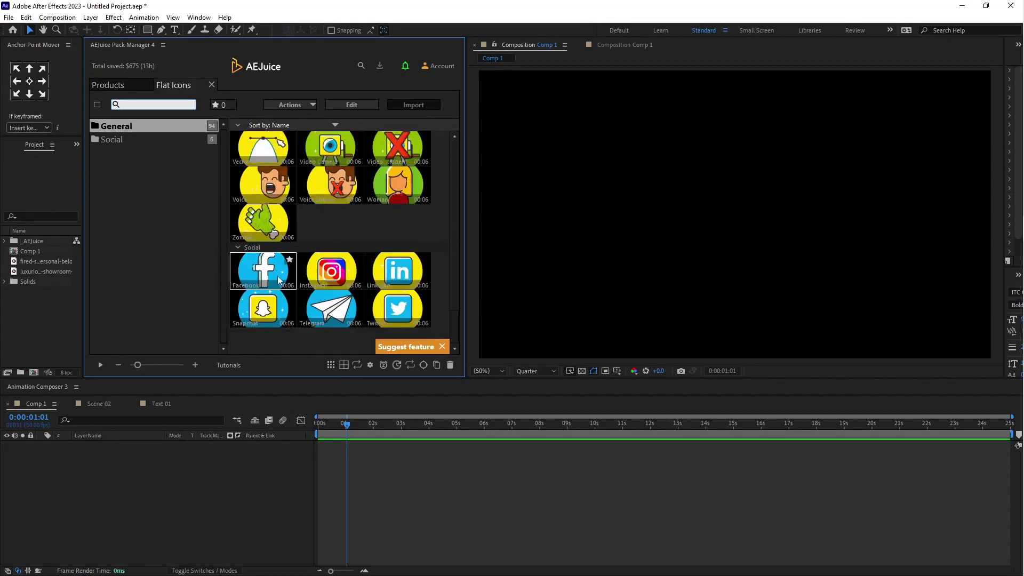
click(265, 282)
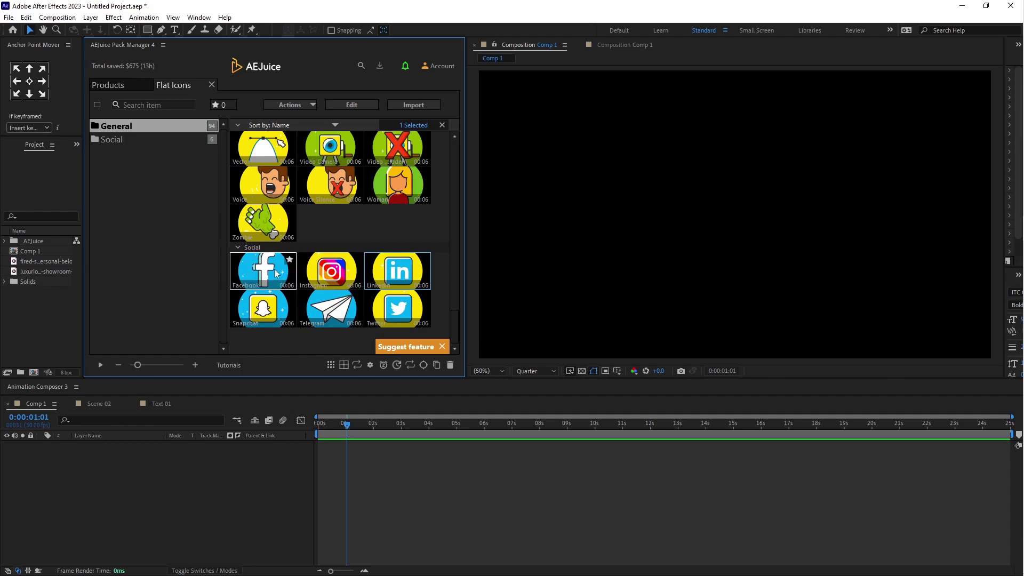
click(266, 286)
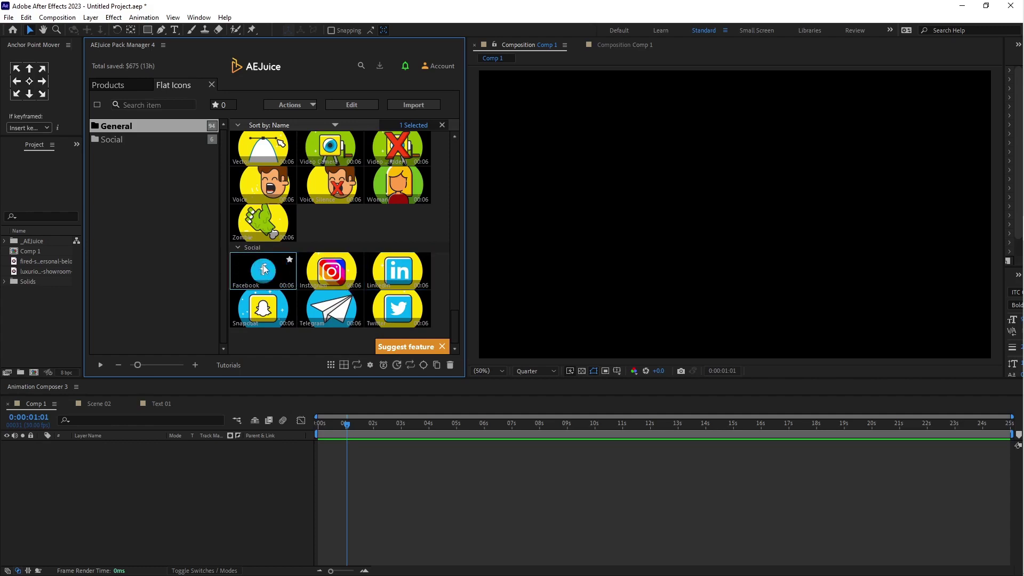
Step: Add the Facebook icon animation to Comp 1 and rewind to just before it starts
drag(262, 282, 156, 478)
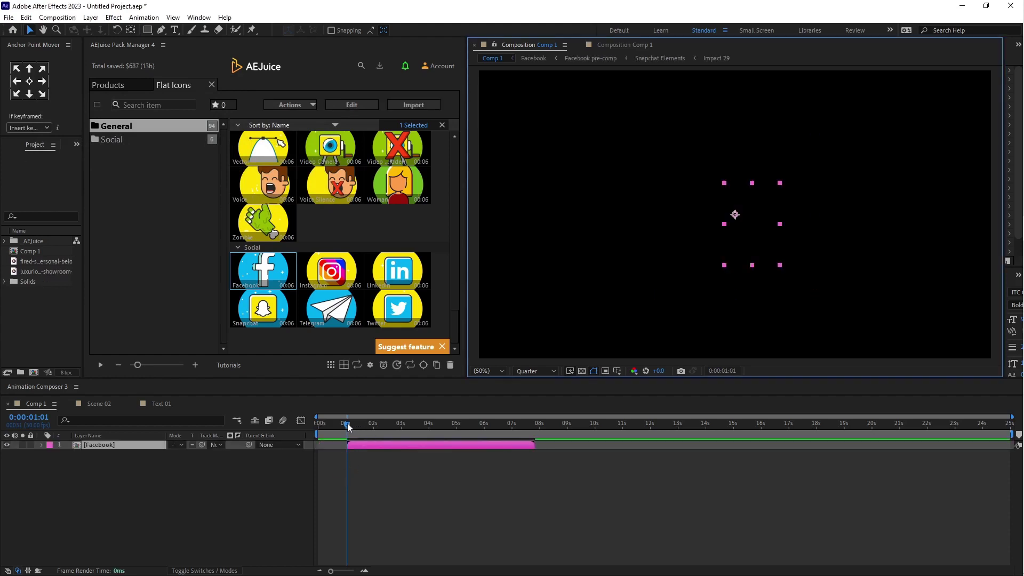
drag(347, 427, 338, 429)
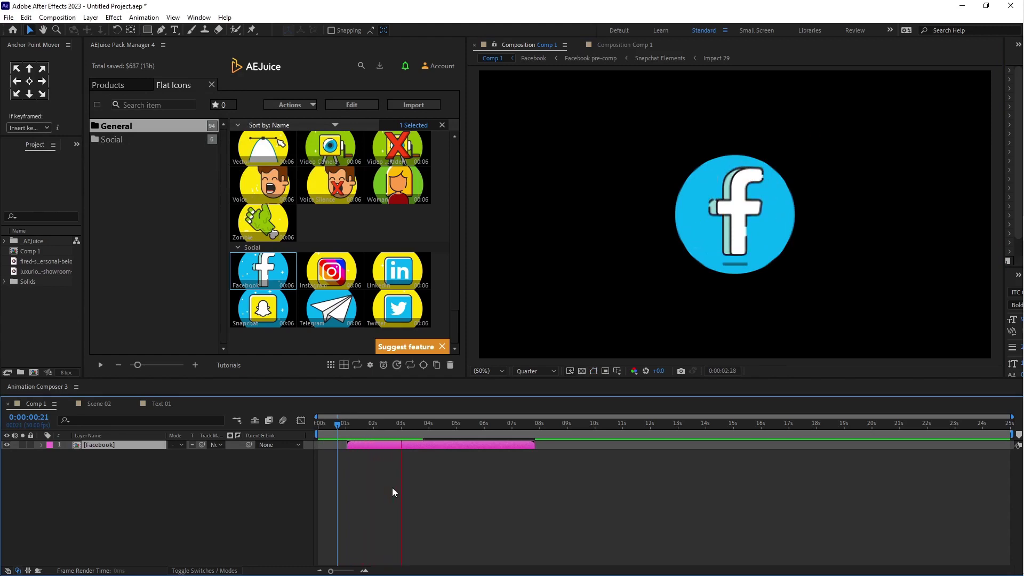
key(space)
Step: Set the preview resolution to Full and replay the Facebook animation from the start
click(549, 372)
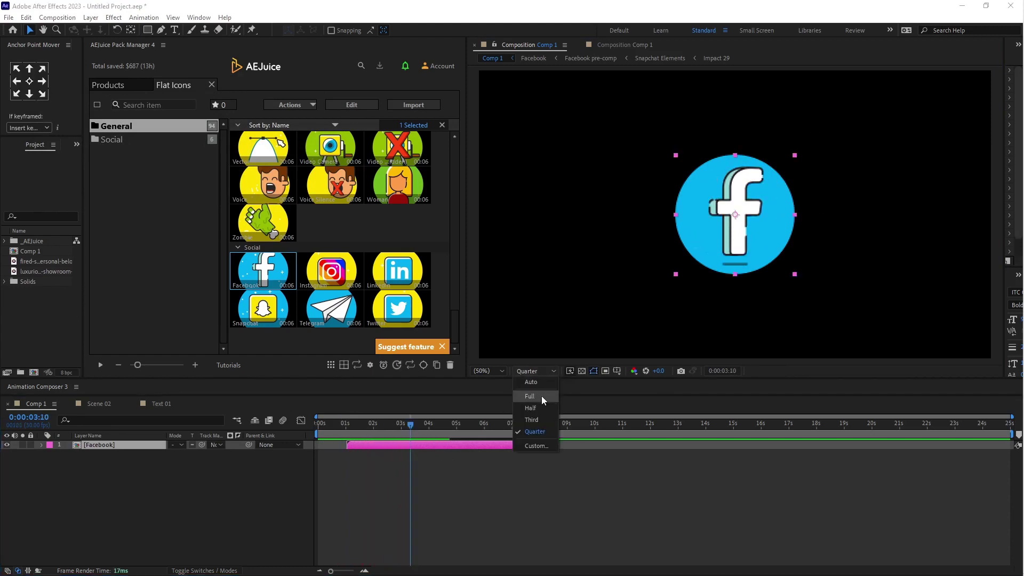
click(542, 396)
click(427, 485)
key(Home)
key(space)
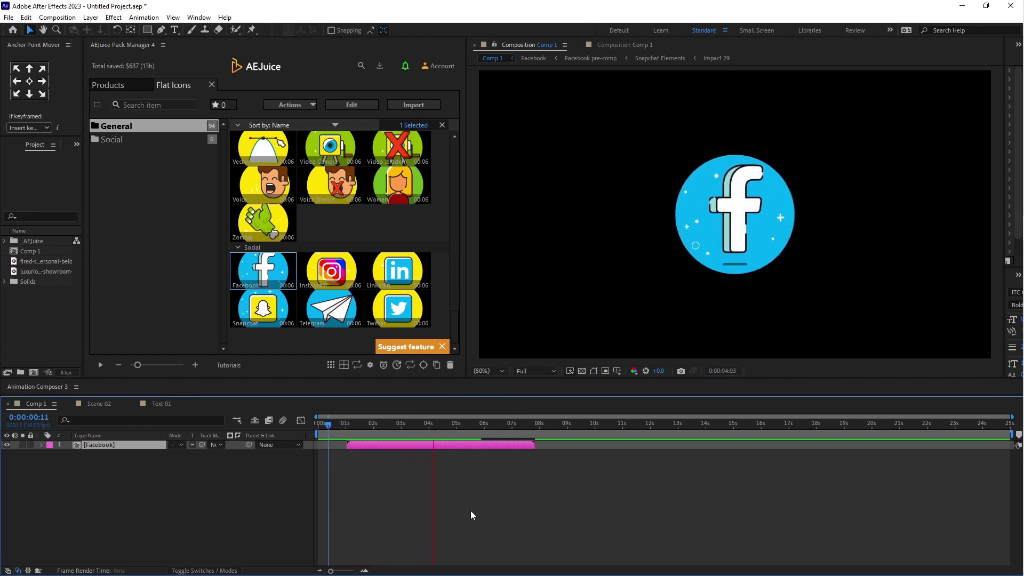
key(space)
scroll(362, 311, up, 15)
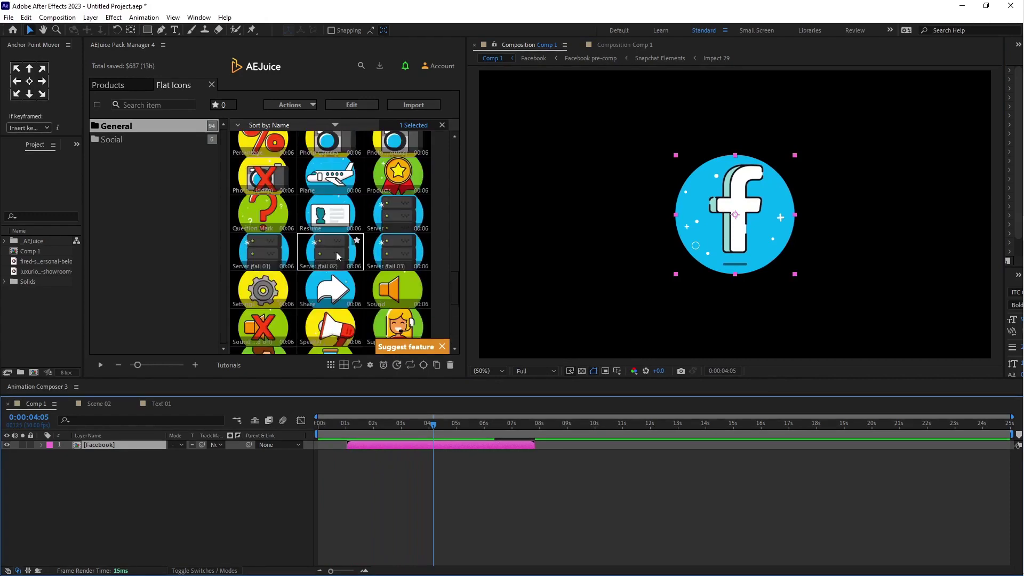
Step: Import the Plane icon into the comp and shift its layer to start slightly later
click(332, 243)
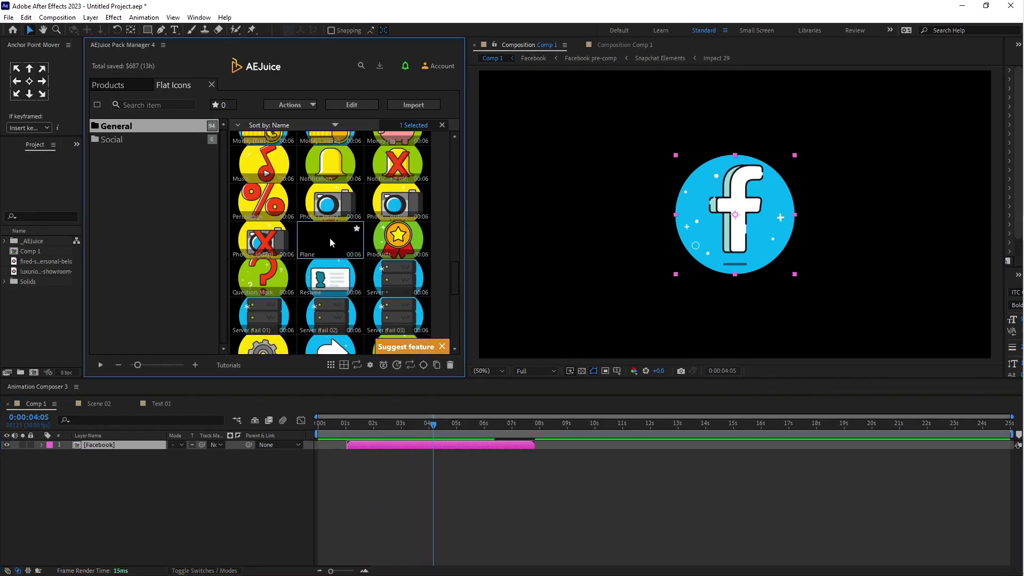
click(149, 443)
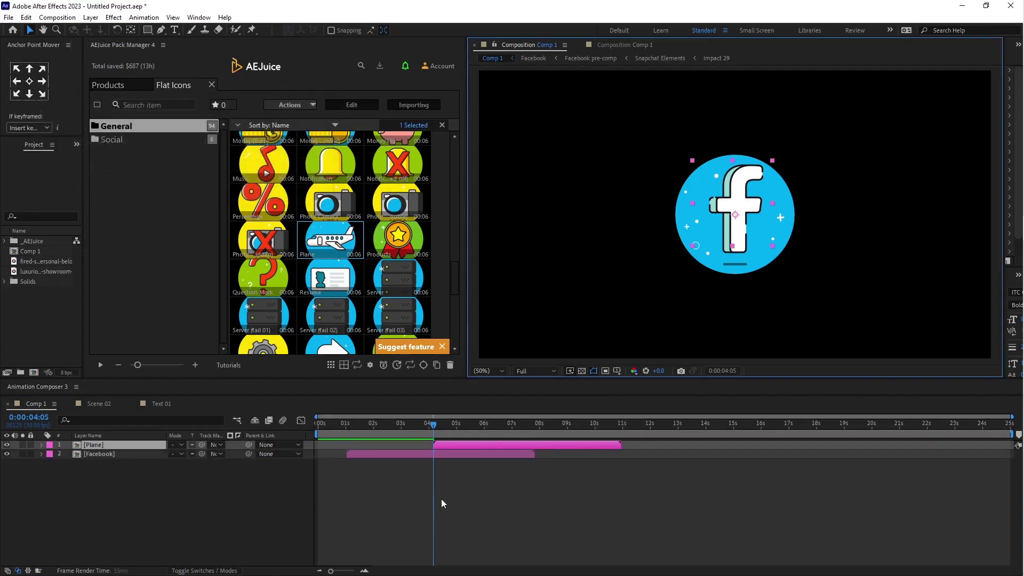
drag(452, 443, 470, 443)
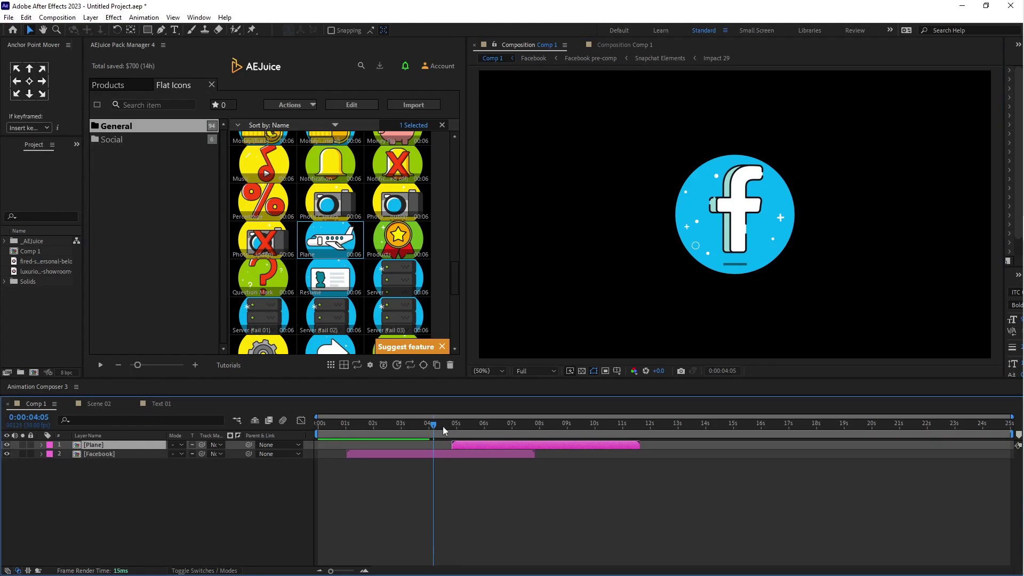
Step: Preview the Facebook-to-plane change from 0:00:03:11, stopping on the plane icon
click(442, 427)
key(space)
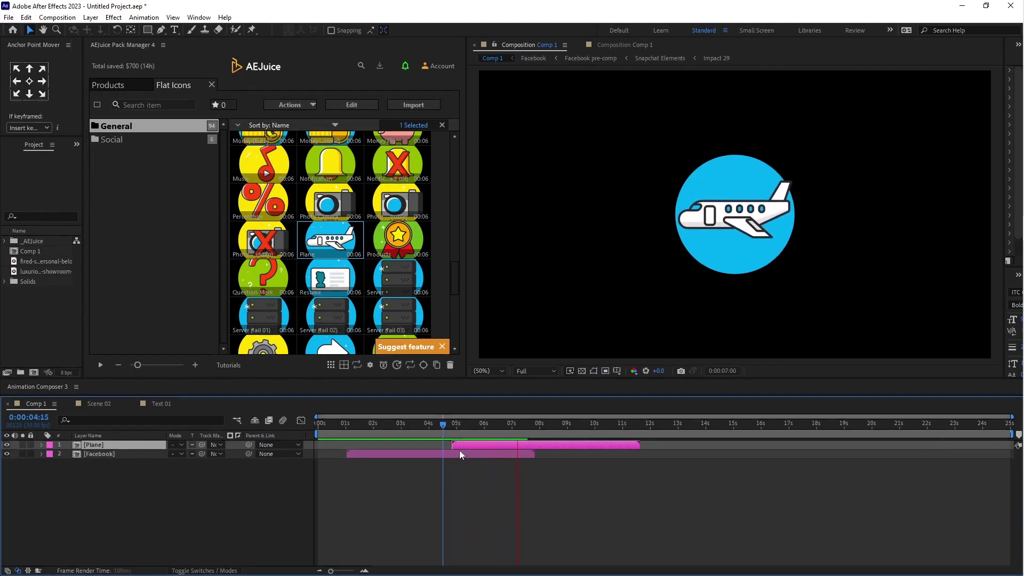
click(411, 424)
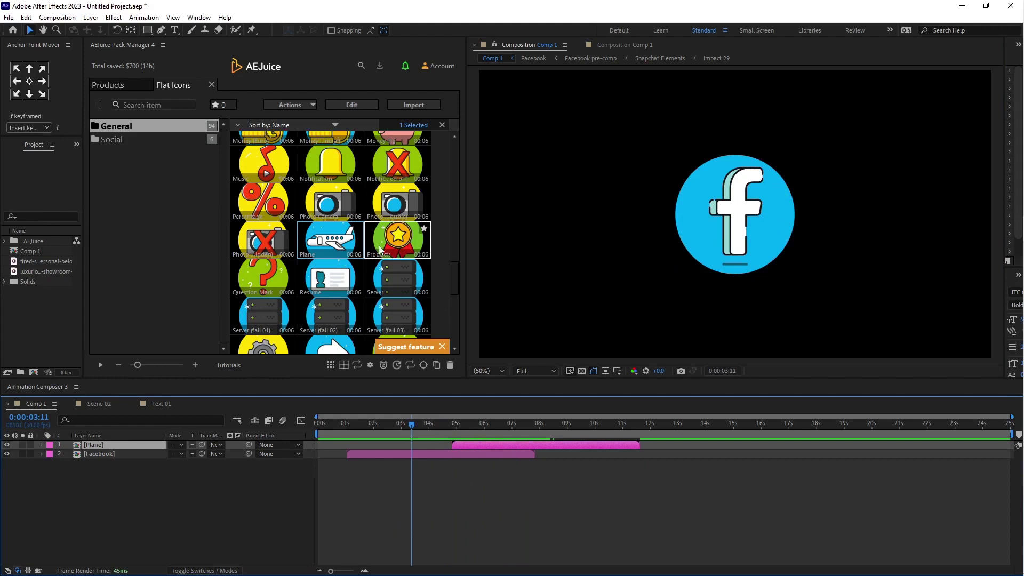
key(space)
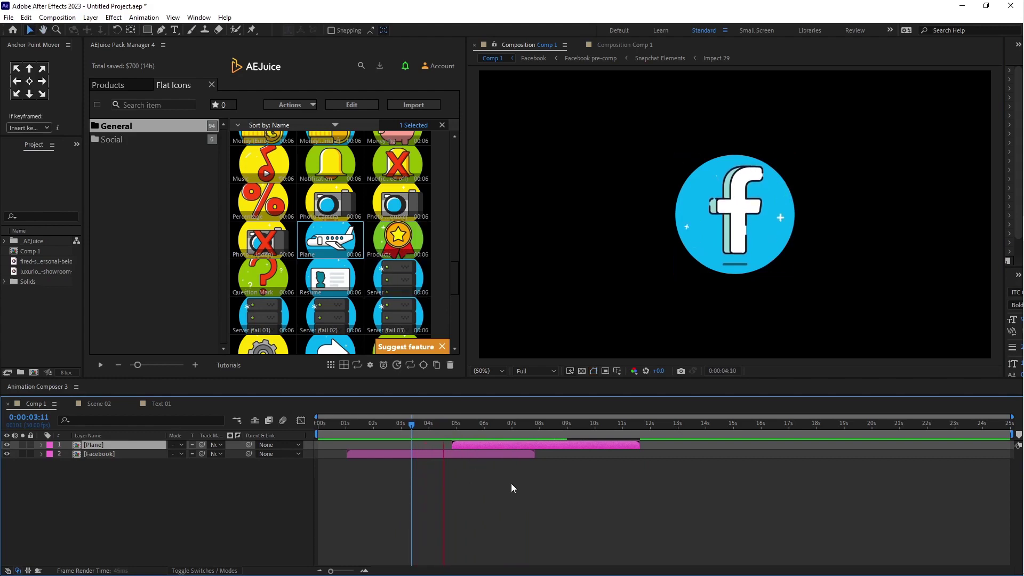
key(space)
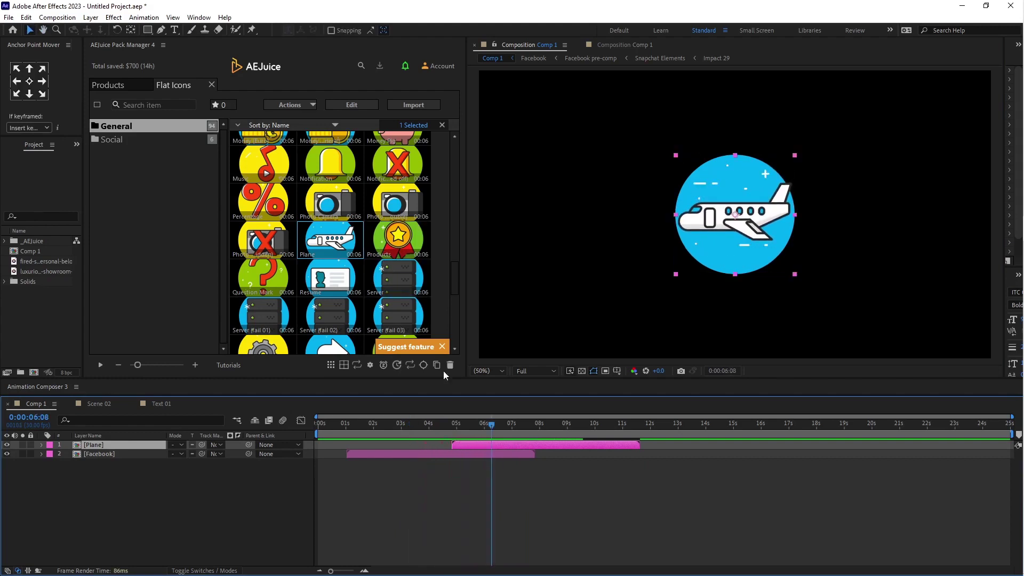
Step: Open the Glitch Kinetic Typography pack from the Products list
click(115, 87)
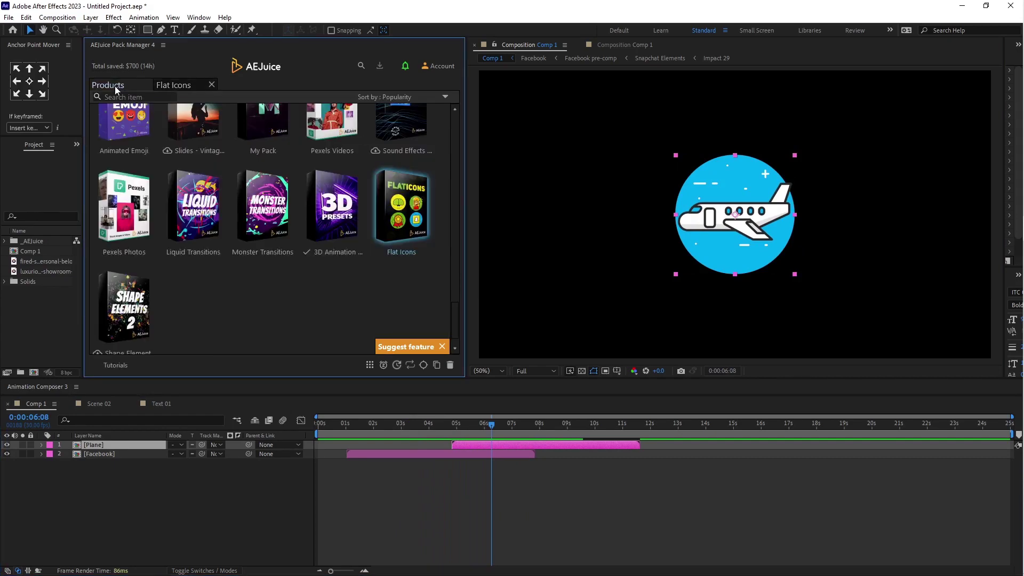
scroll(250, 333, up, 4)
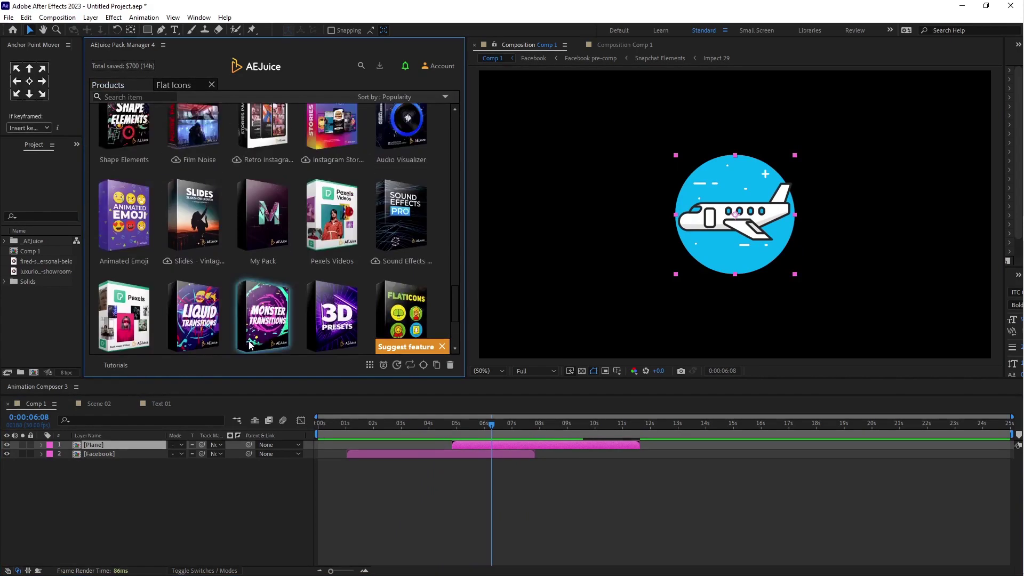
scroll(165, 280, down, 10)
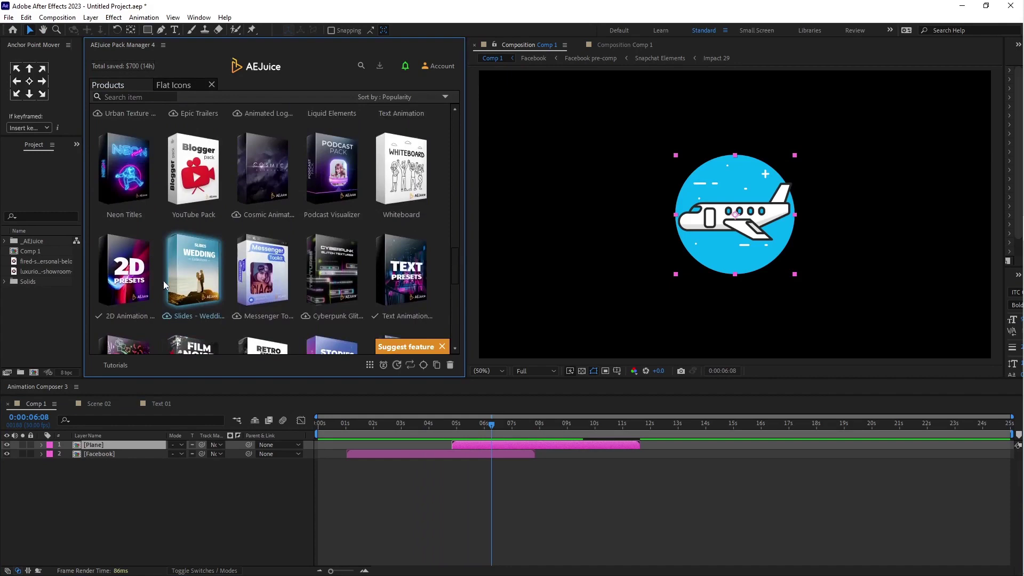
mouse_move(133, 176)
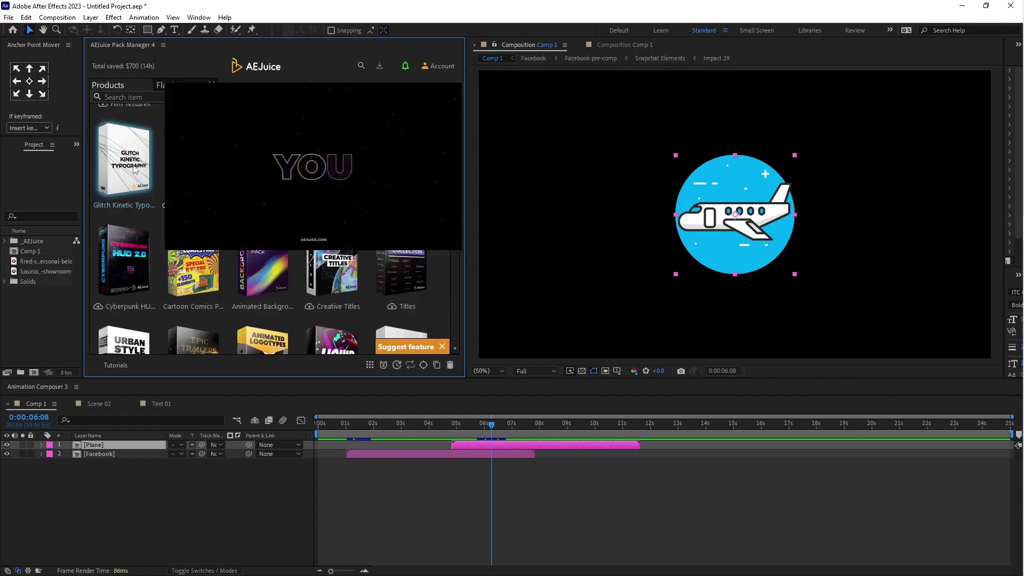
click(133, 170)
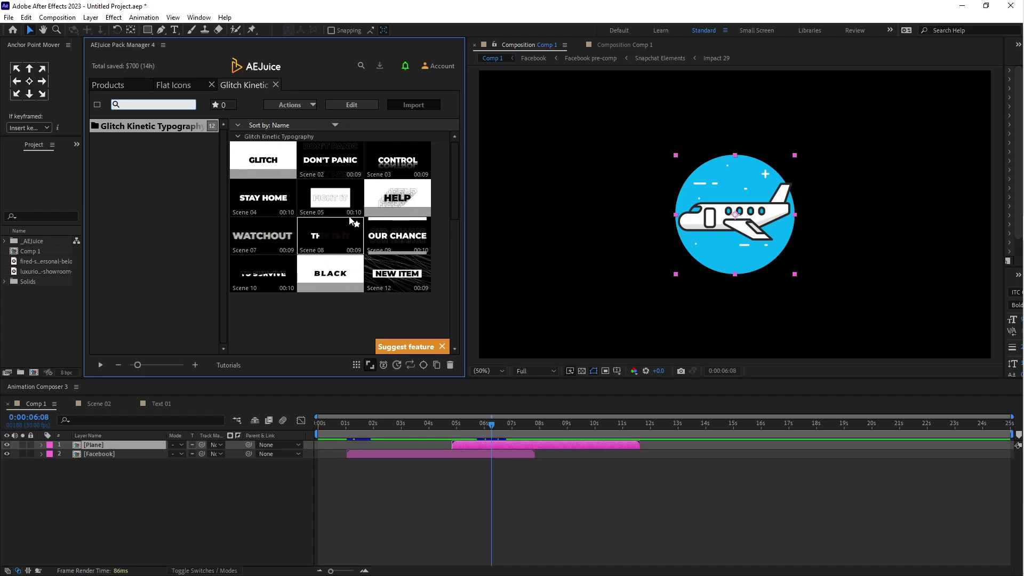
Step: Add Scene 02 'DON'T PANIC' to Comp 1 and scrub through its glitch animation
click(326, 161)
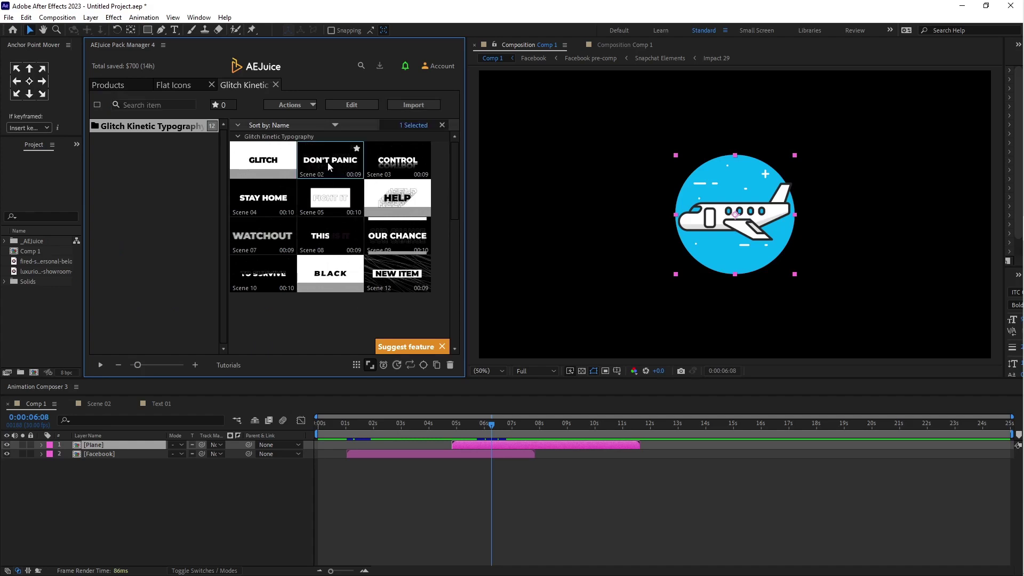
drag(337, 165, 158, 444)
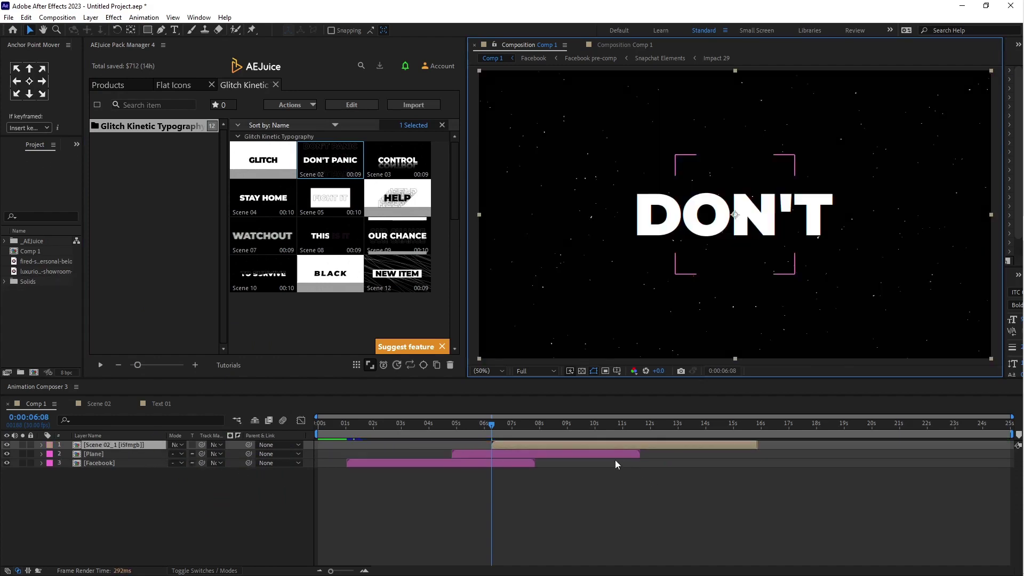
click(491, 425)
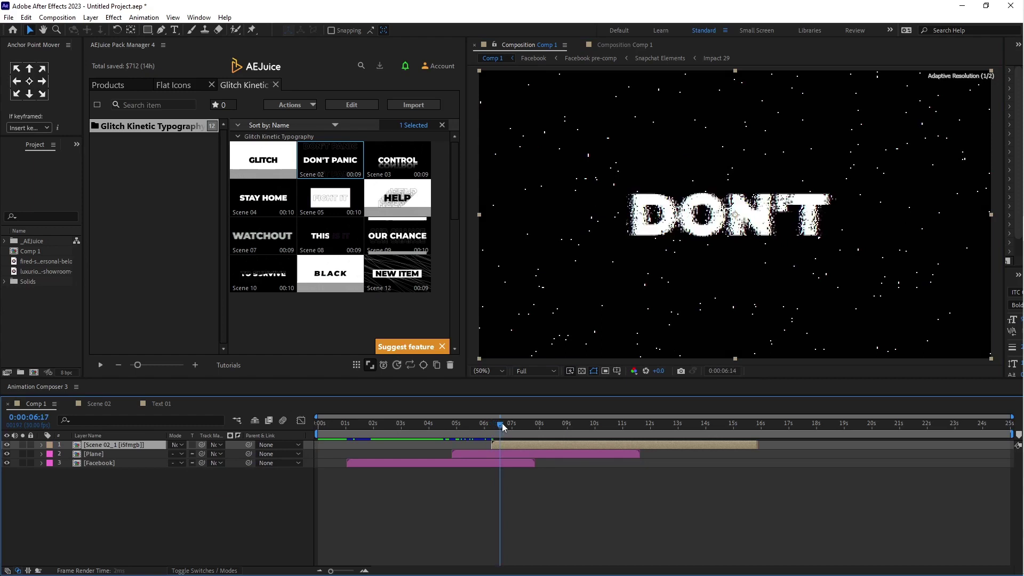
drag(503, 427, 544, 443)
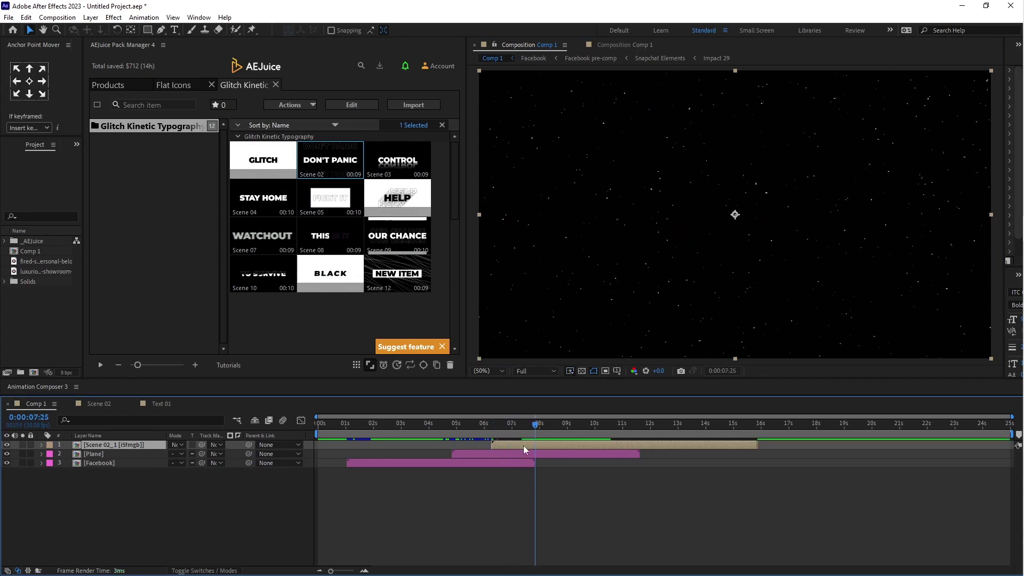
Step: Open Scene 02_1's nested Text 01 comp and replace DON'T PANIC with AEJUICE.COM
double_click(533, 446)
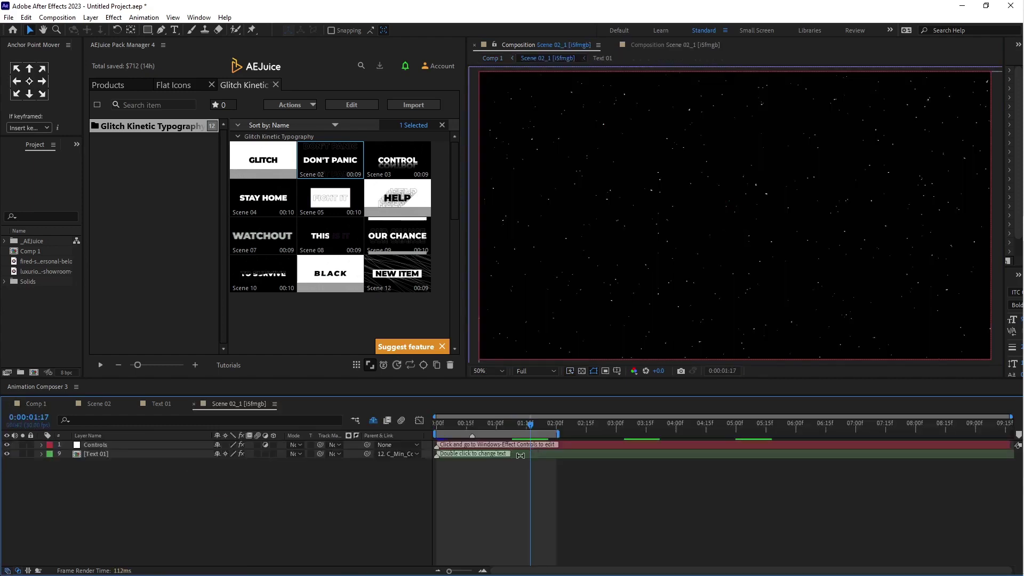
click(467, 456)
scroll(502, 464, up, 4)
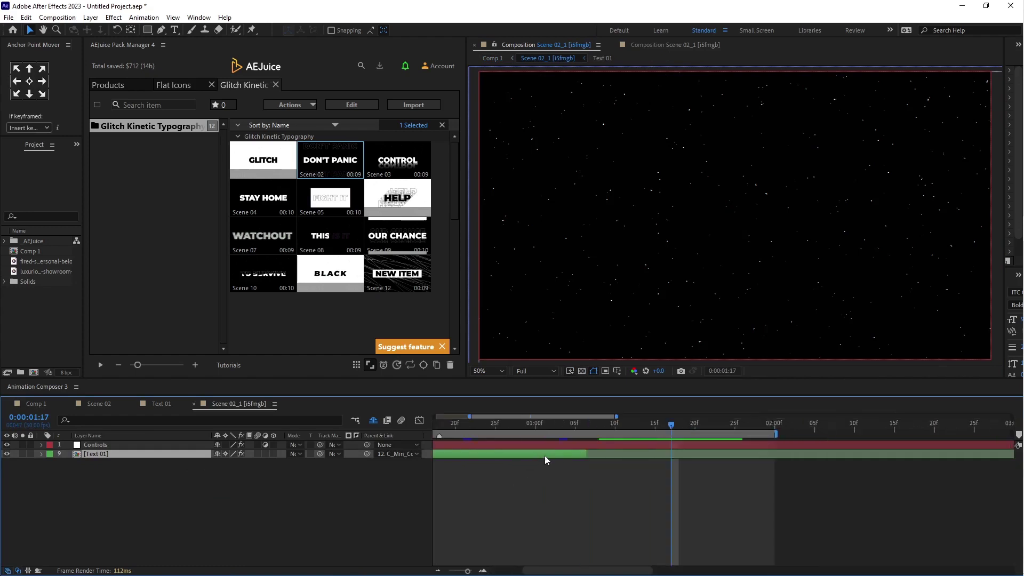
double_click(545, 456)
scroll(689, 316, down, 4)
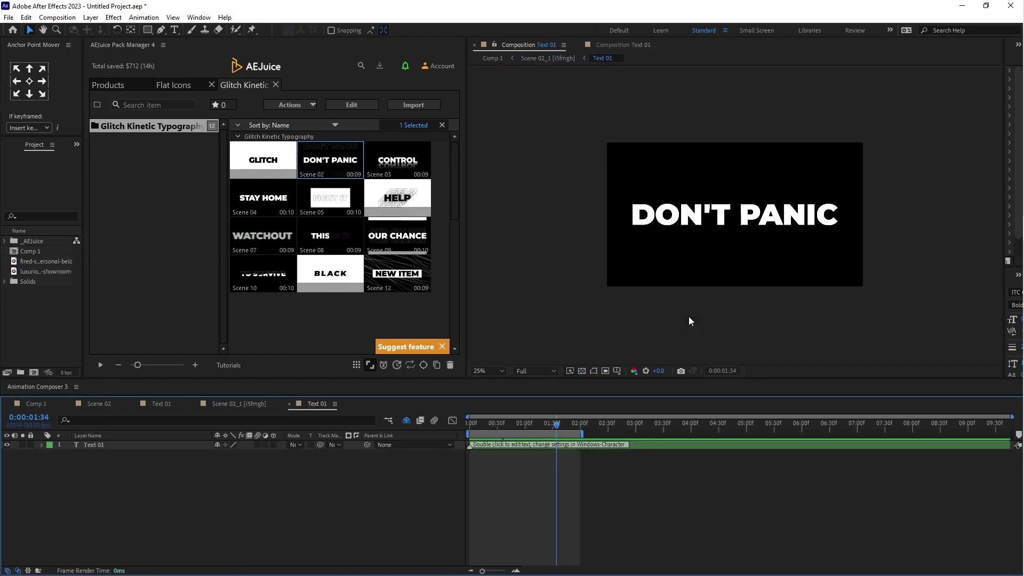
click(646, 444)
drag(558, 426, 622, 426)
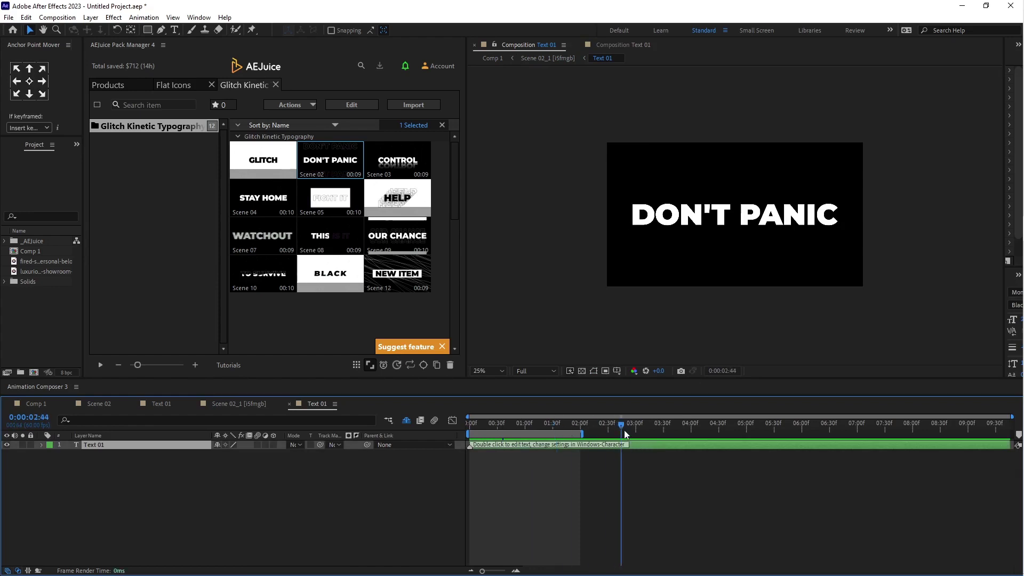
double_click(638, 443)
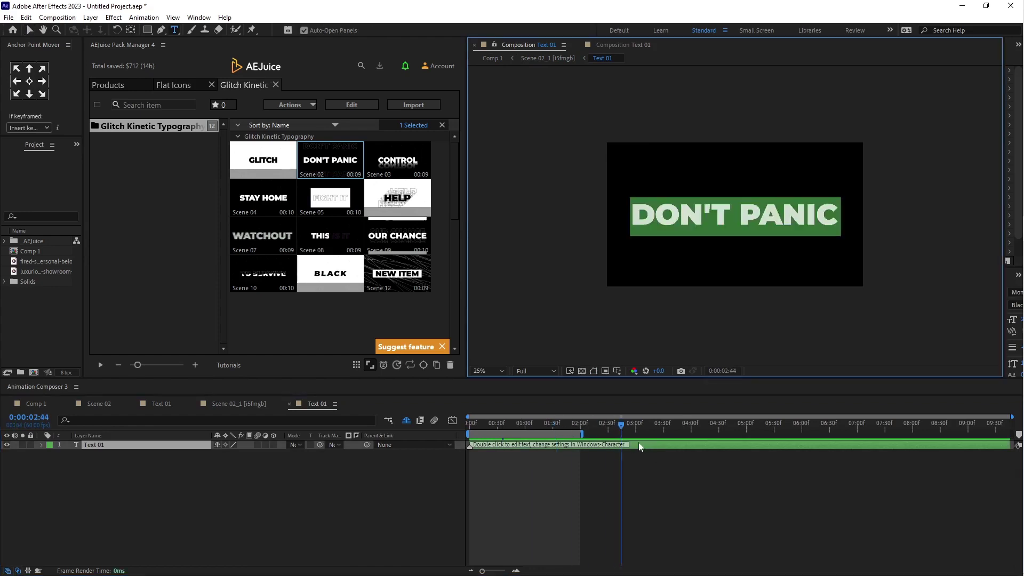
text(AE)
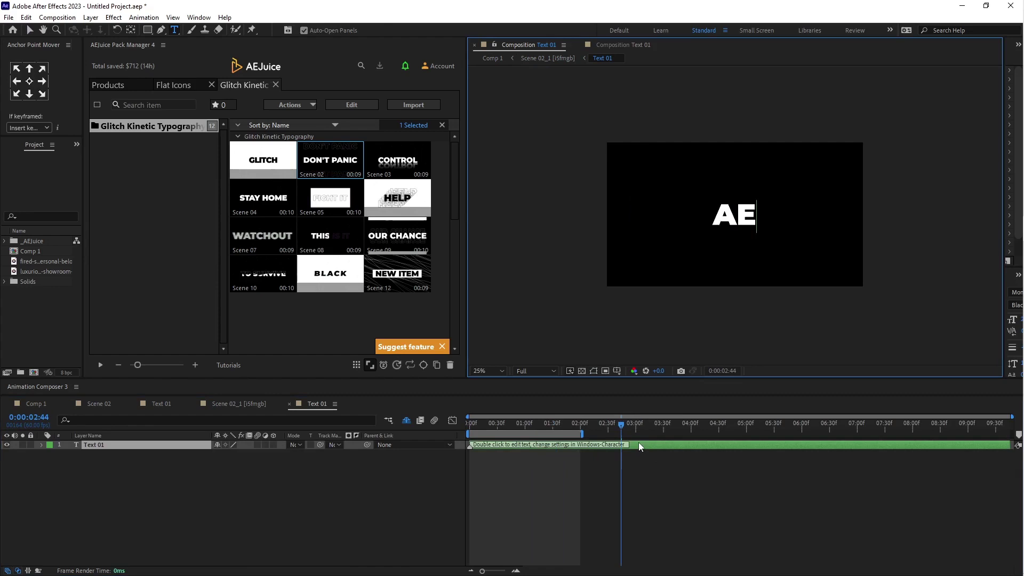
text(JUICE)
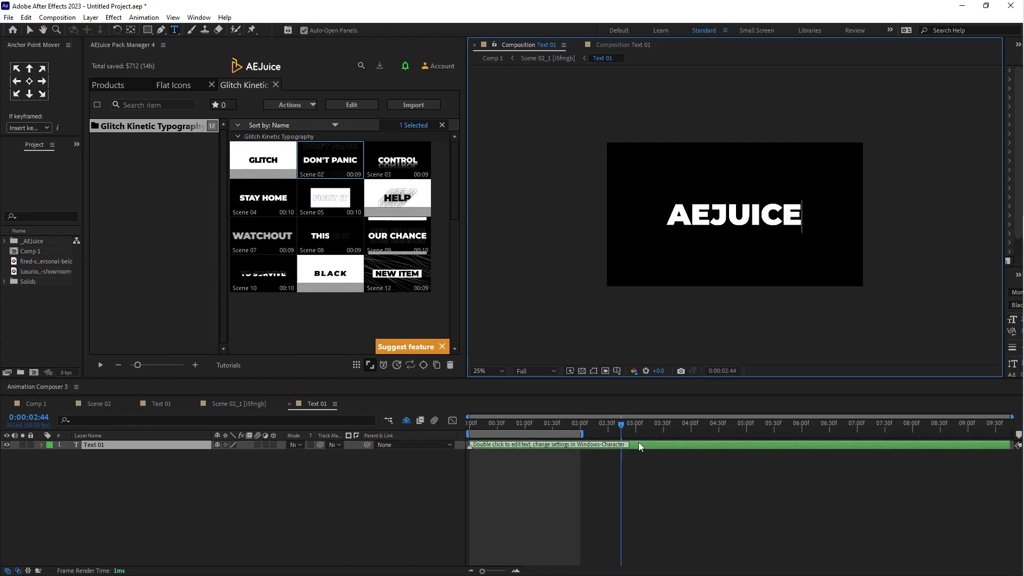
text(.COM)
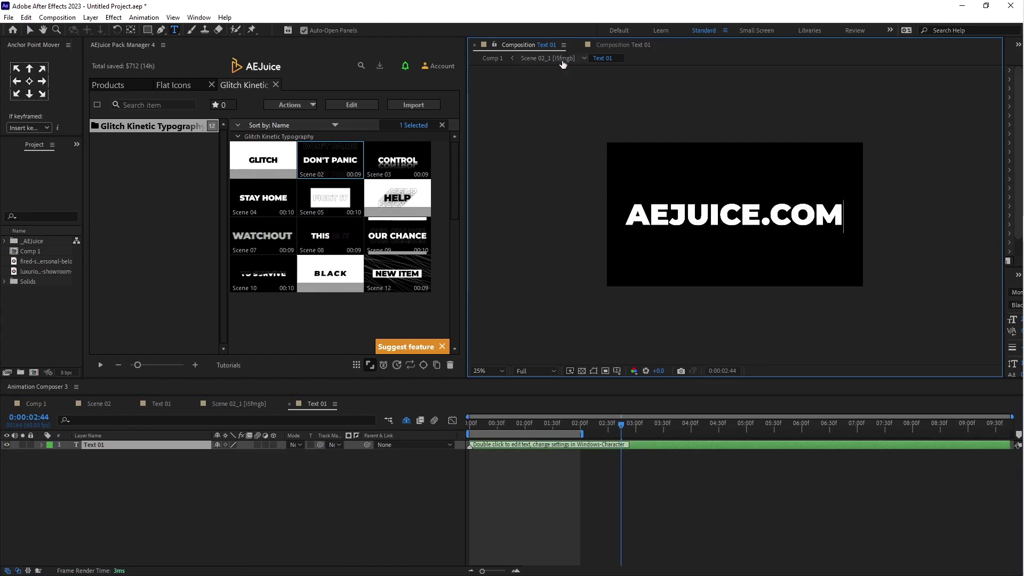
click(563, 64)
Step: Back in Comp 1, preview the text animation from about 6 seconds, then select all layers
click(492, 58)
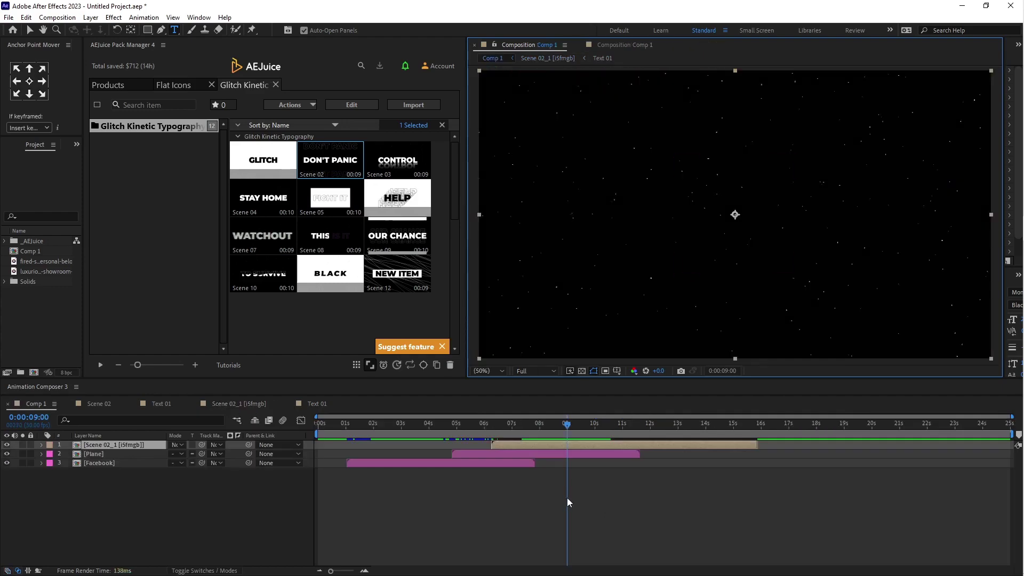
click(492, 426)
key(Caps_Lock)
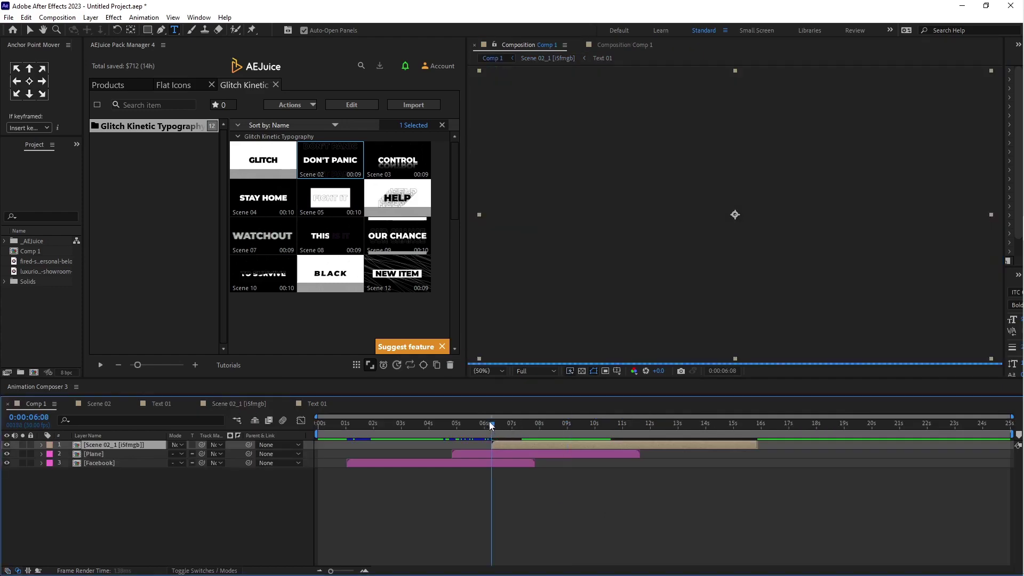
key(space)
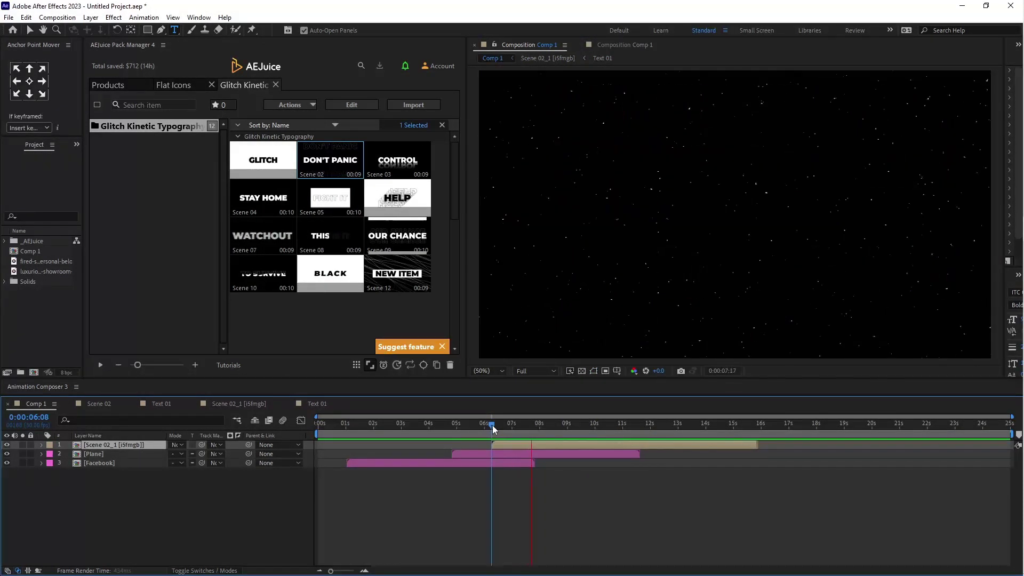
key(space)
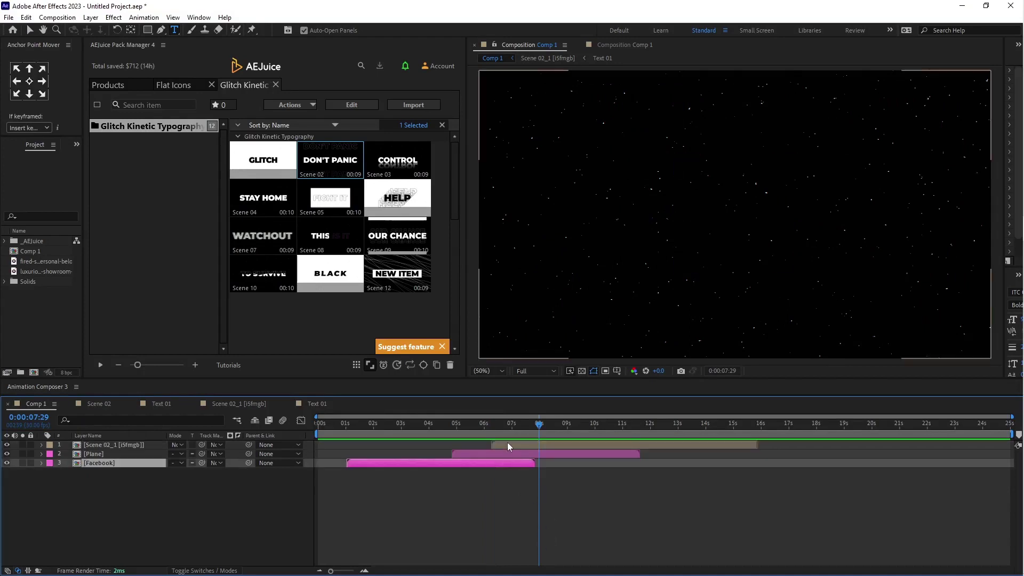
key(ctrl+a)
Step: Delete all layers from Comp 1 and return to the AEJuice product catalogue
key(Delete)
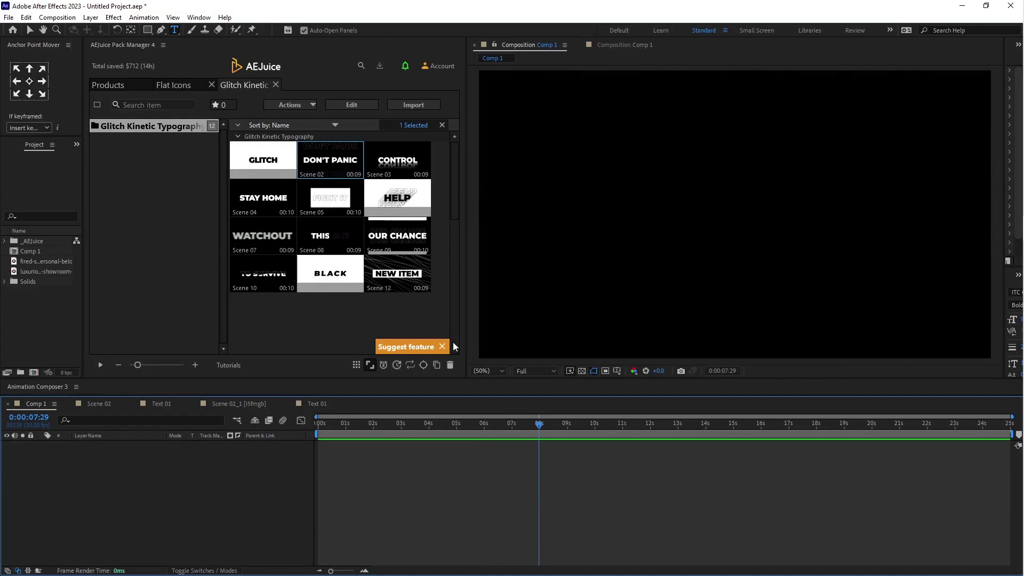
click(117, 85)
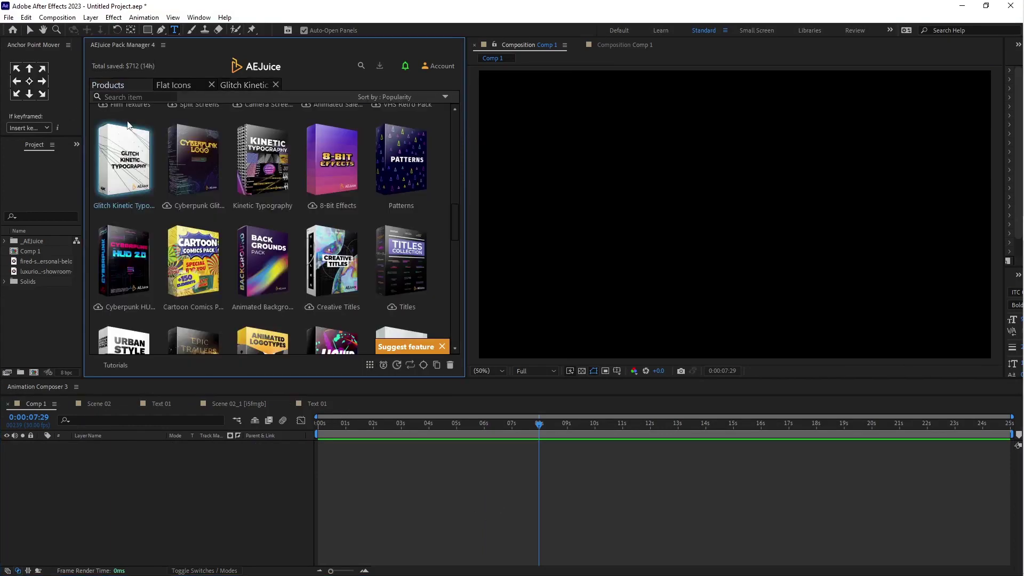
scroll(152, 213, up, 10)
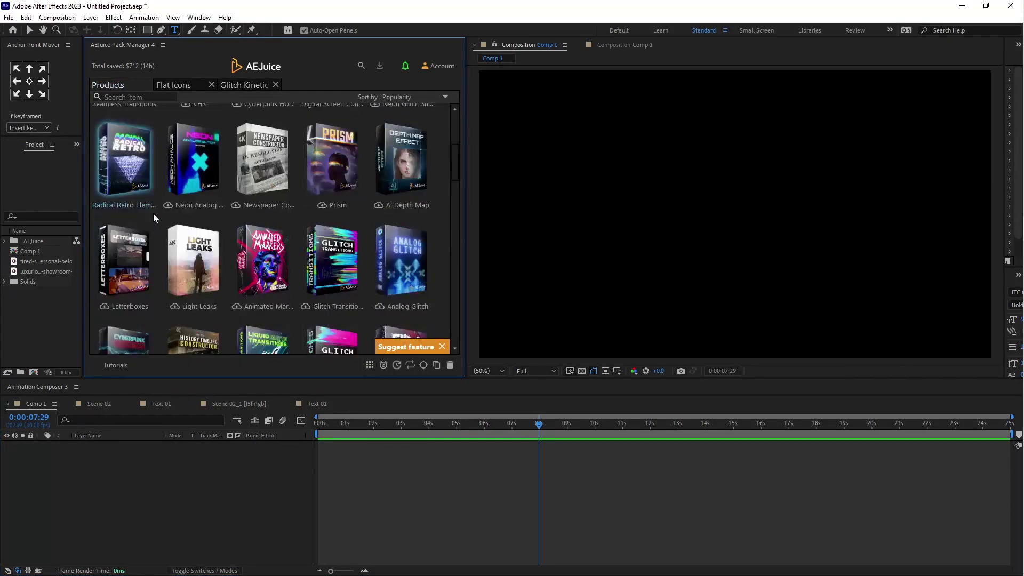
scroll(152, 197, up, 1)
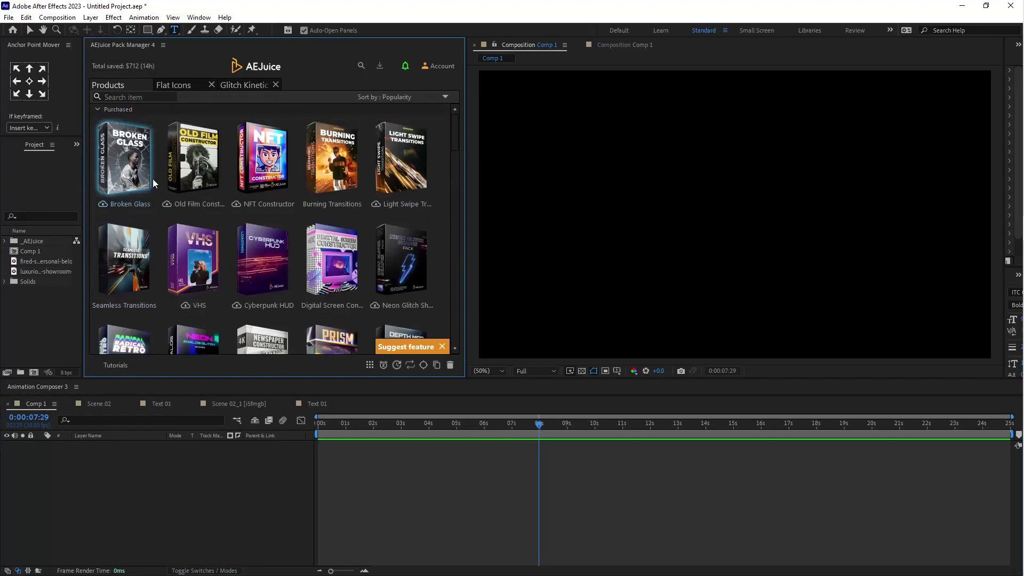
Step: Open the Seamless Transitions pack at its Flip presets and select both footage clips
click(135, 272)
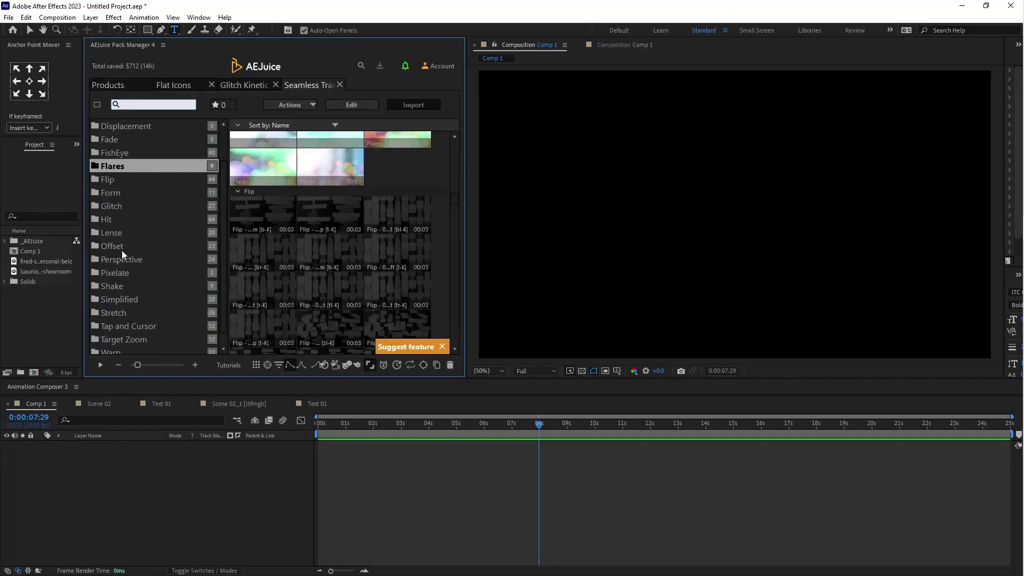
scroll(357, 208, down, 1)
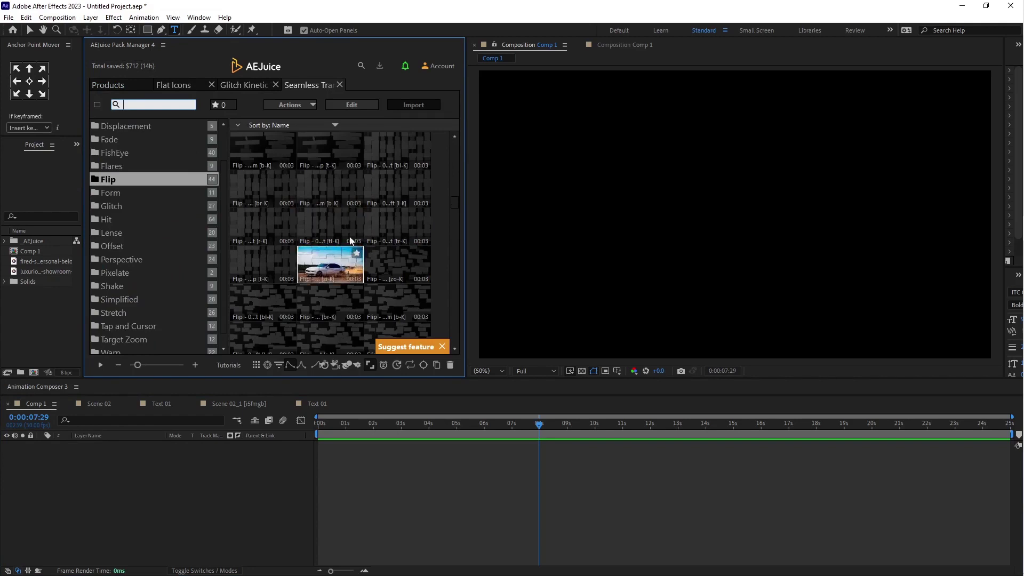
click(38, 260)
shift+click(53, 271)
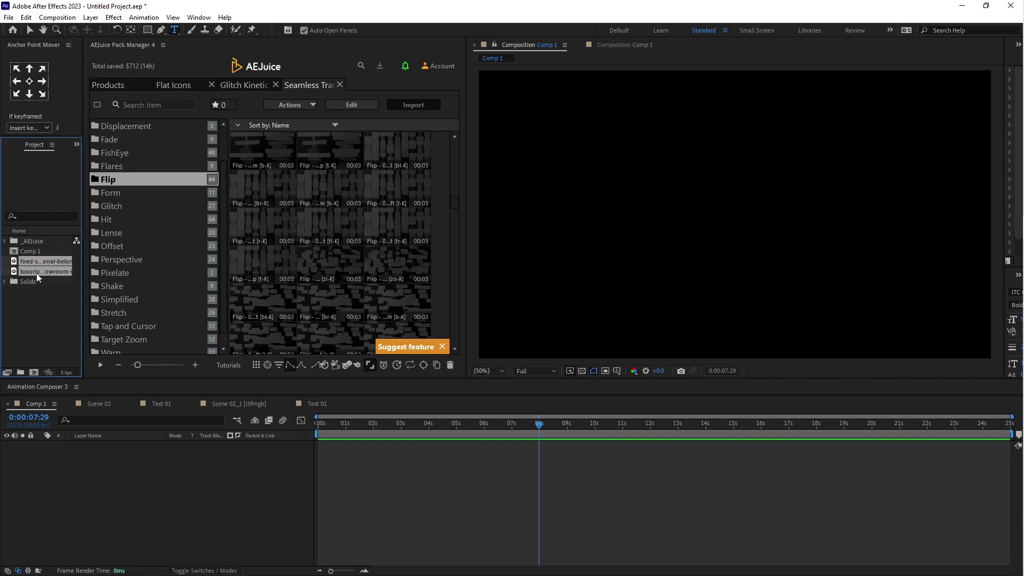
Step: Add both footage clips to Comp 1 as layers and adjust their timing
drag(47, 272, 110, 467)
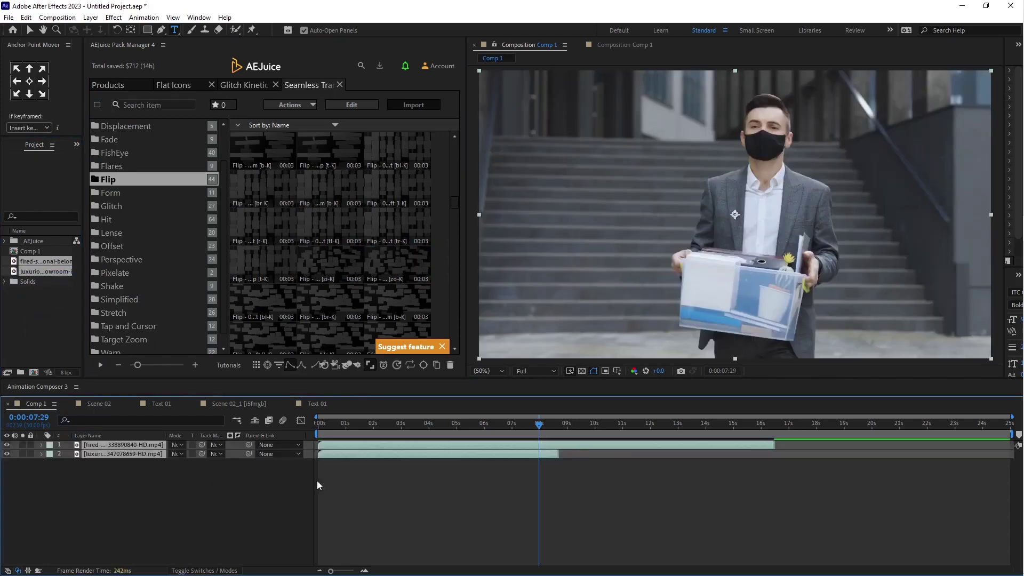
click(350, 483)
click(349, 445)
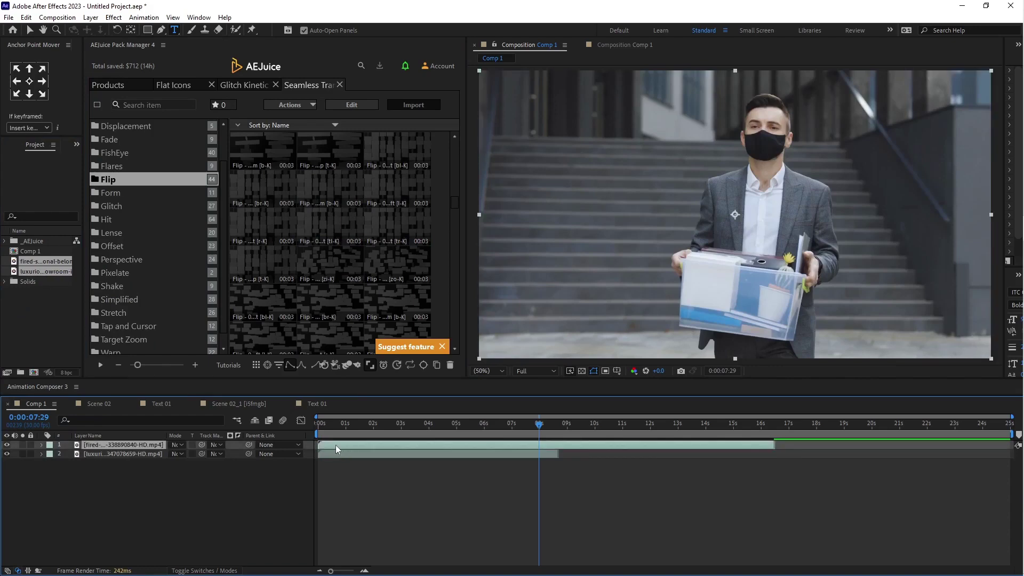
drag(335, 445, 362, 436)
click(324, 425)
click(360, 454)
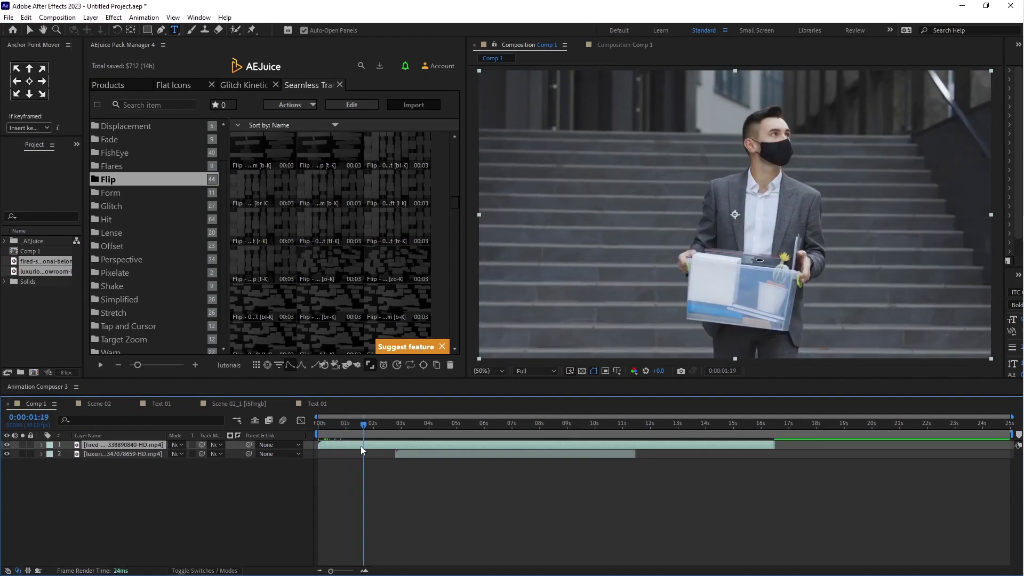
Step: Slide the showroom car clip to start at 0:00:01:19, overlapping the first clip
click(408, 453)
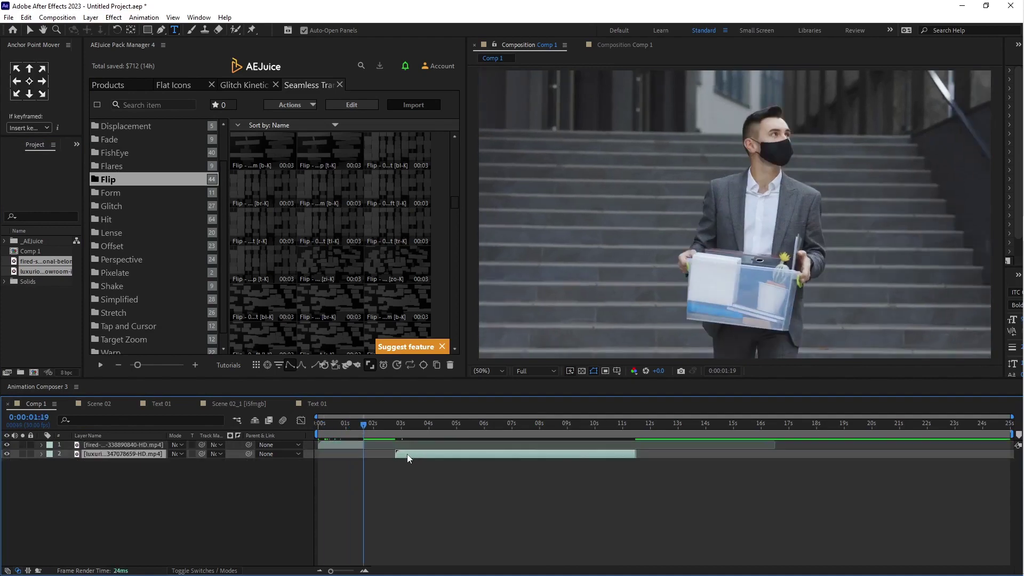
drag(407, 453, 381, 453)
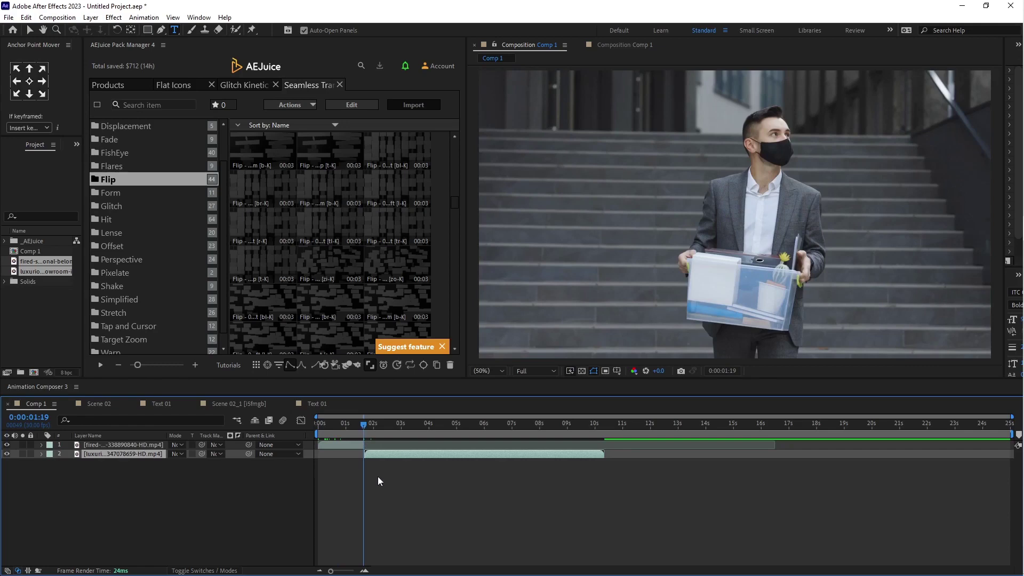
mouse_move(344, 260)
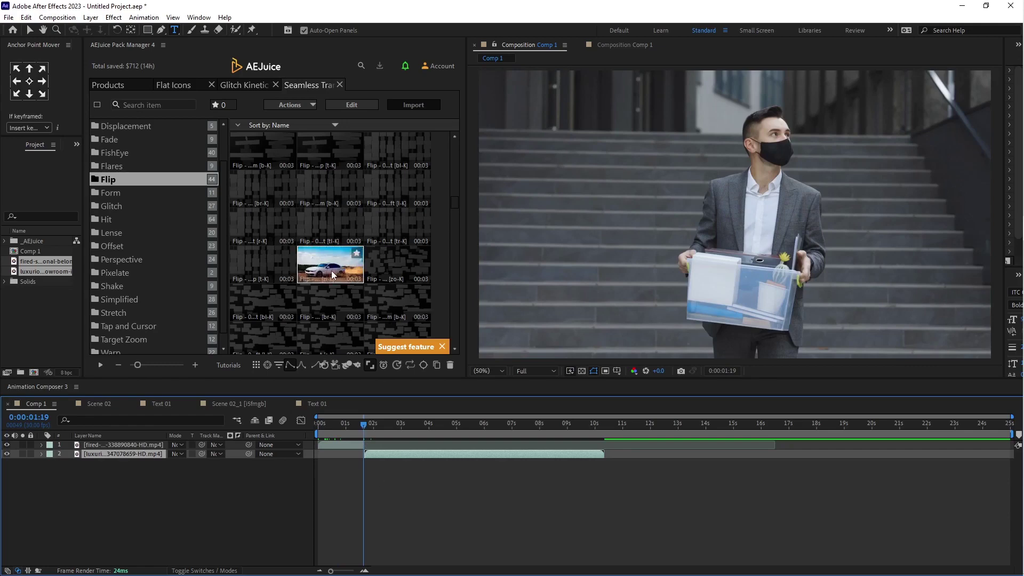
scroll(333, 267, up, 1)
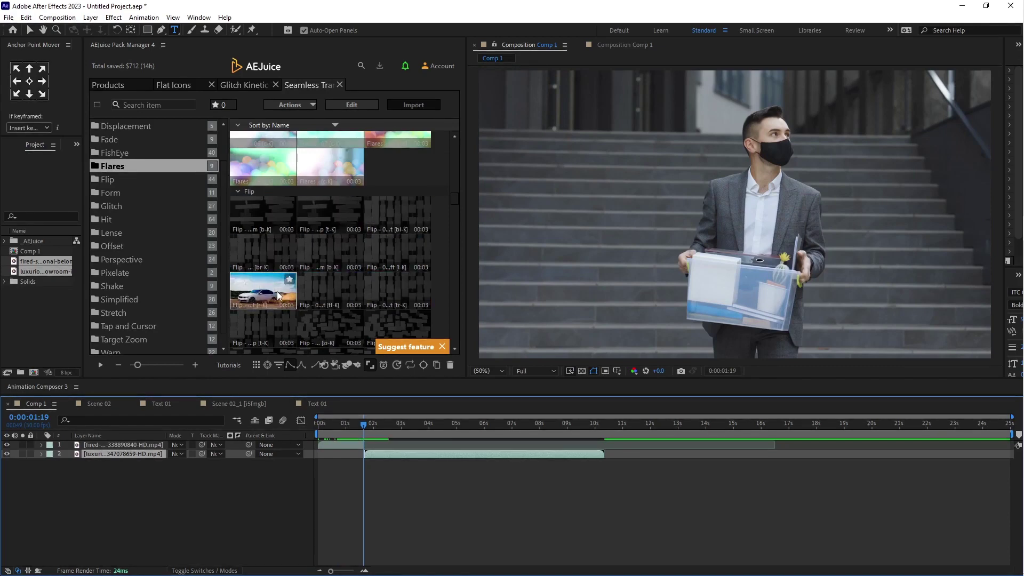
Step: Drop the Flip - 03 Right preset at the clips' overlap as the top layer
click(260, 298)
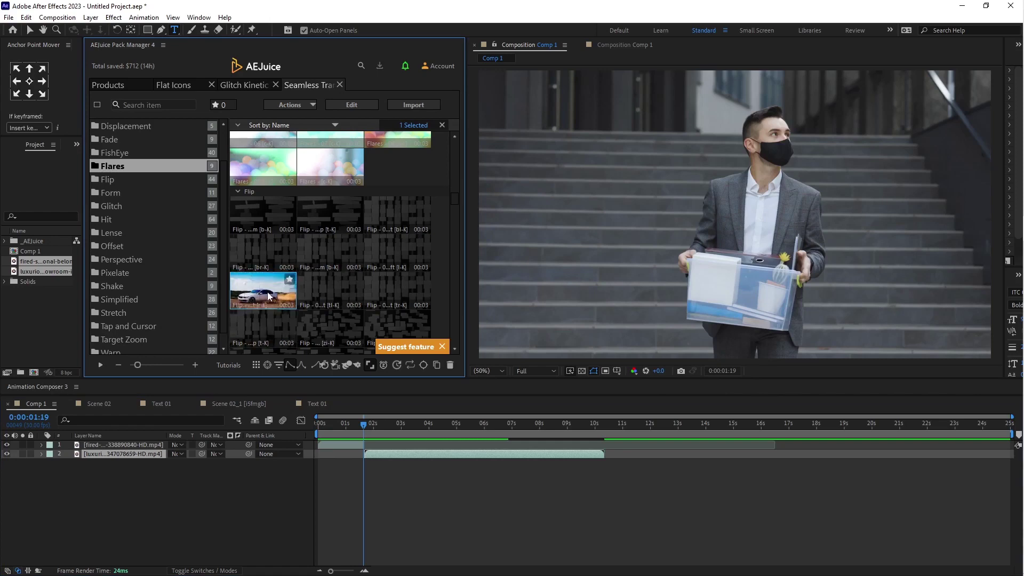
drag(185, 407, 160, 446)
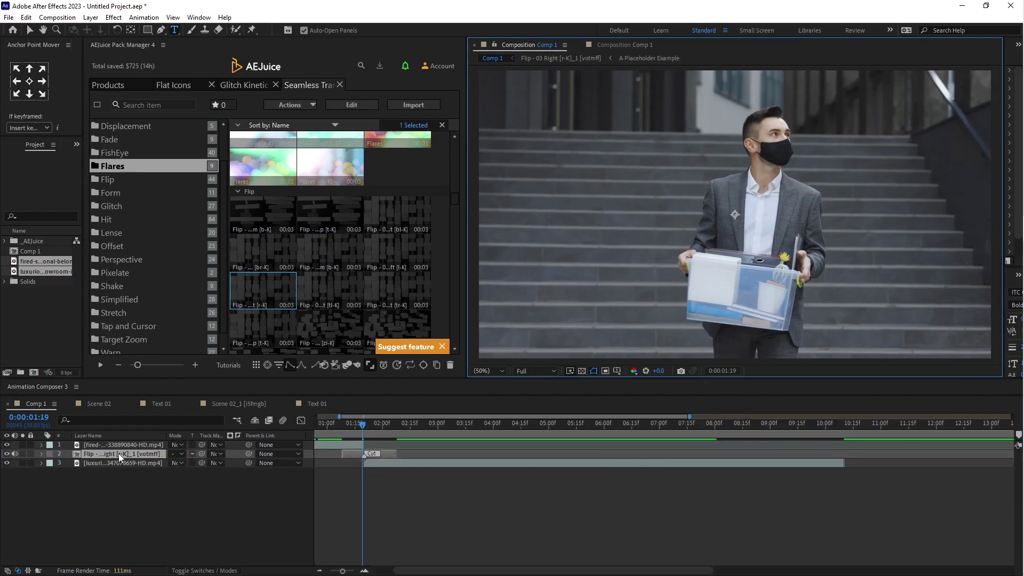
drag(119, 453, 118, 440)
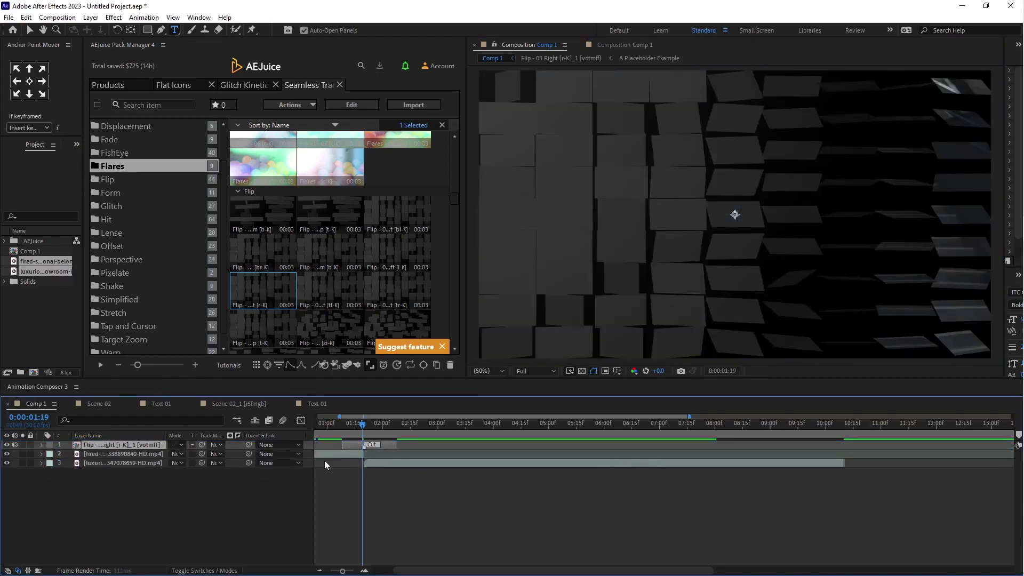
Step: Give the transition layer a yellow label and set the playhead before the transition
click(51, 446)
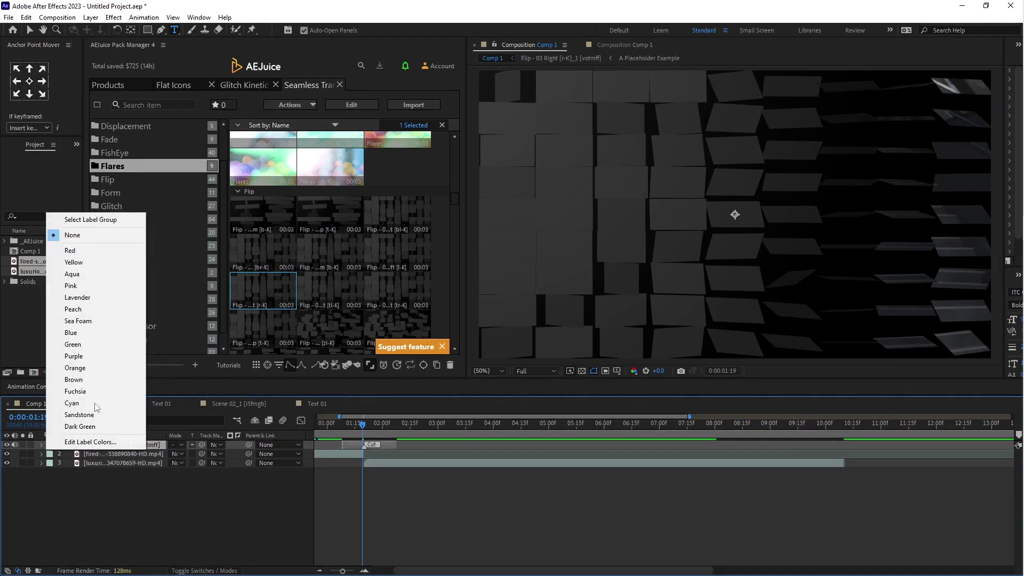
click(73, 261)
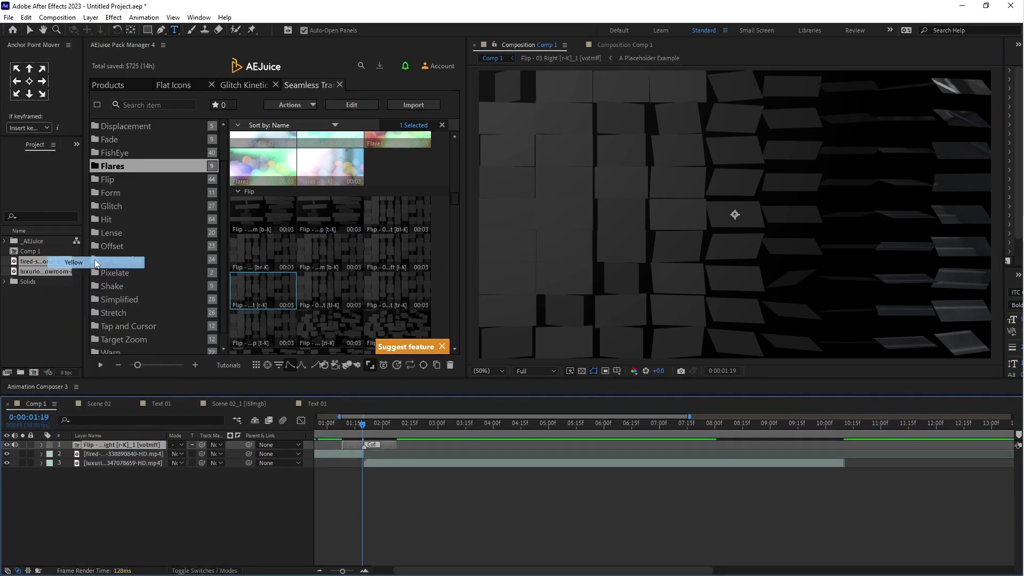
key(=)
key(=)
key(=)
drag(444, 446, 376, 456)
key(-)
key(-)
key(-)
key(-)
key(-)
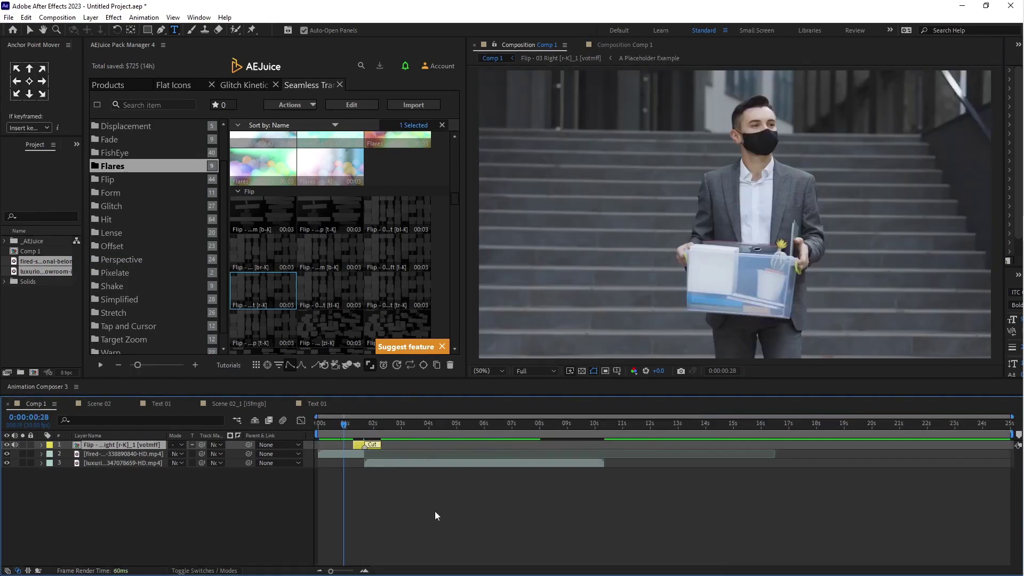
Step: Preview the flip from the man with the box into the car showroom, then show the Products catalogue
key(space)
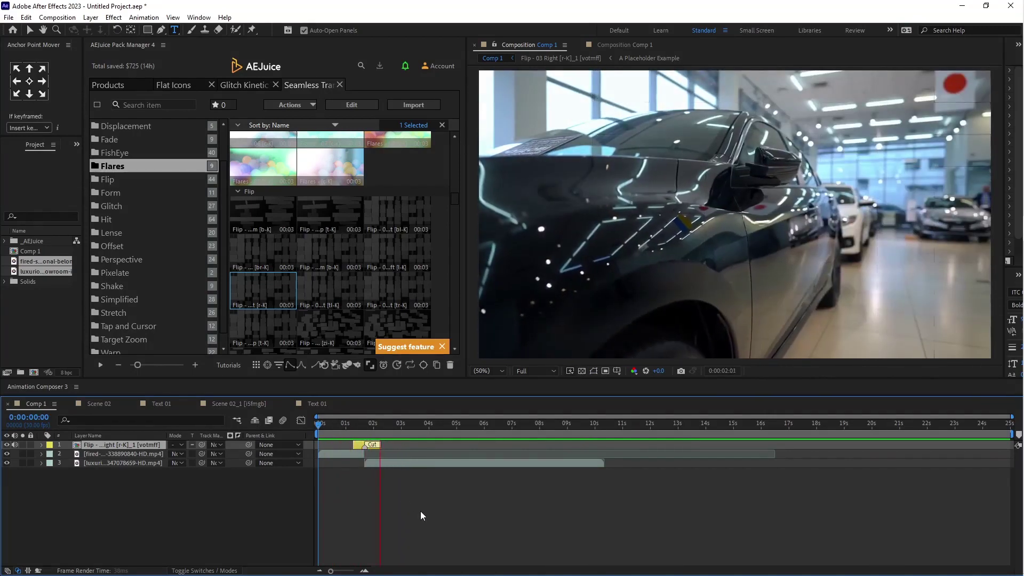
key(space)
click(116, 88)
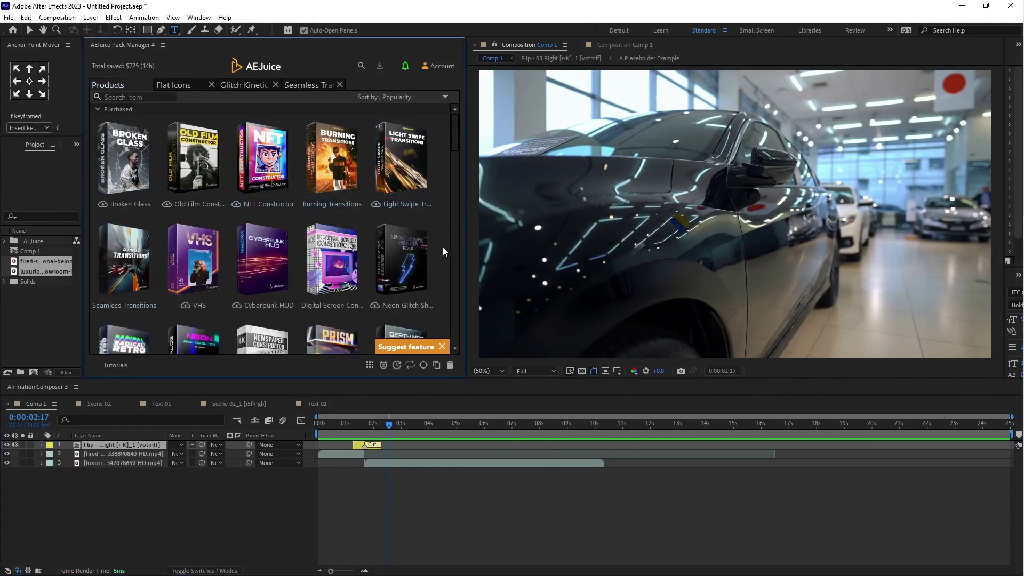
Step: Scroll the AEJuice Products grid down to Film Textures, Split Screens, Kinetic Typography, 8-Bit Effects and Patterns
scroll(443, 251, down, 1)
scroll(443, 251, down, 1)
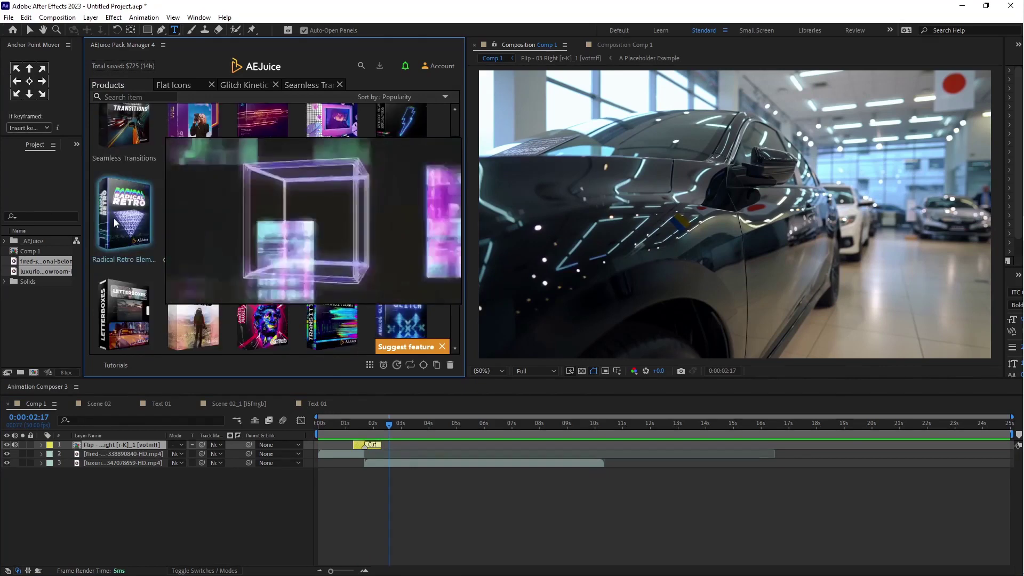
scroll(133, 296, down, 1)
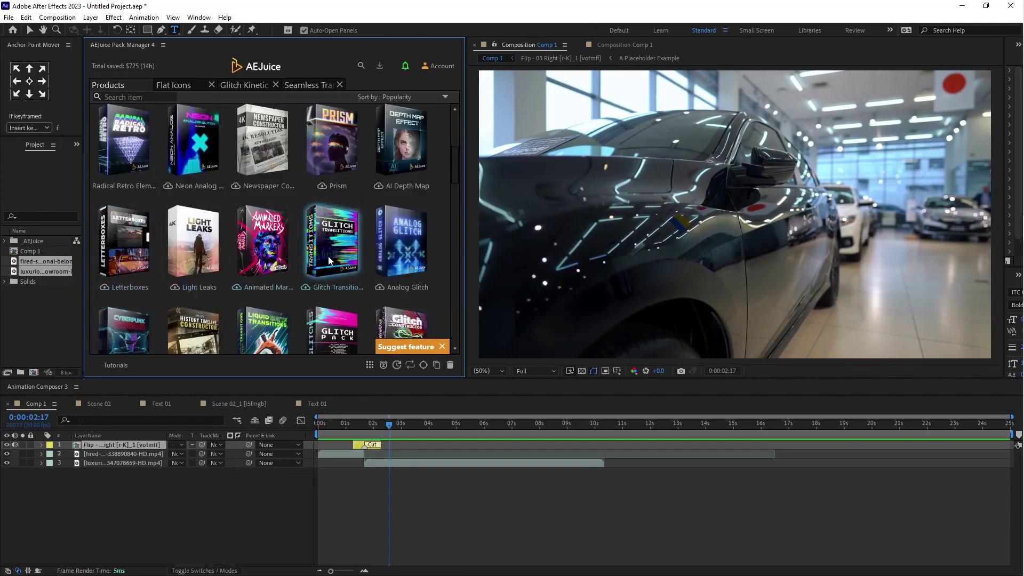
scroll(337, 246, down, 3)
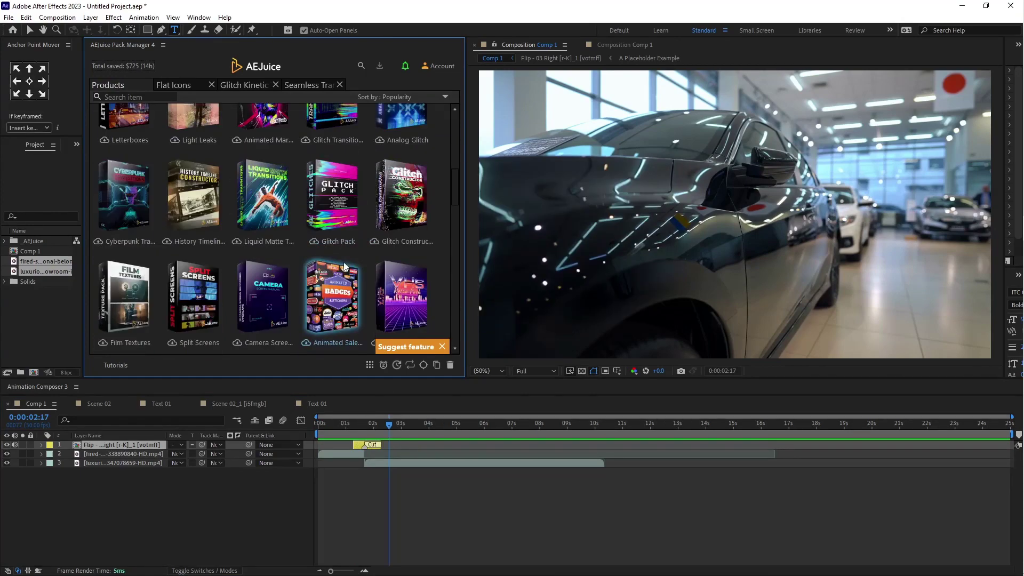
scroll(320, 282, down, 3)
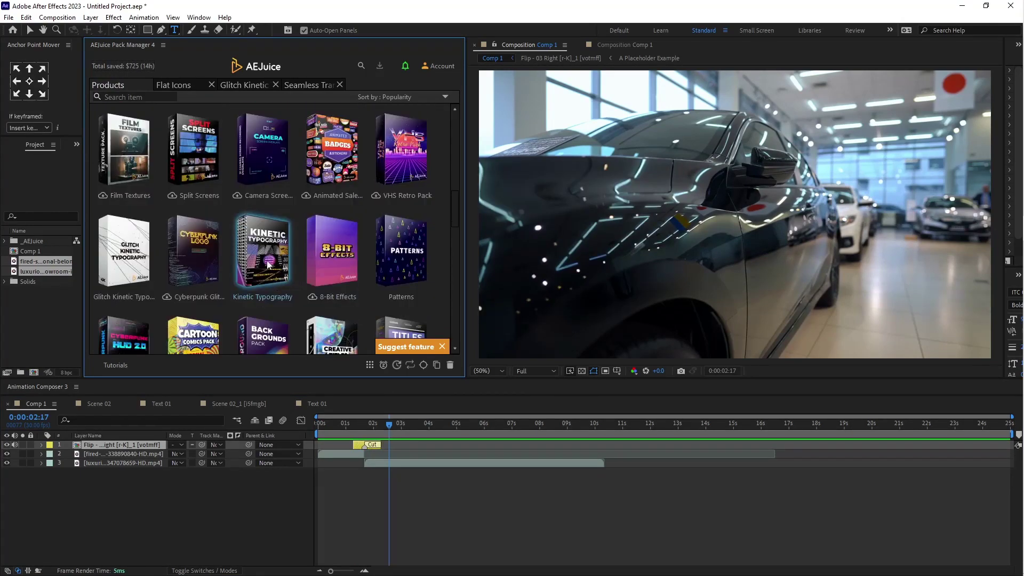